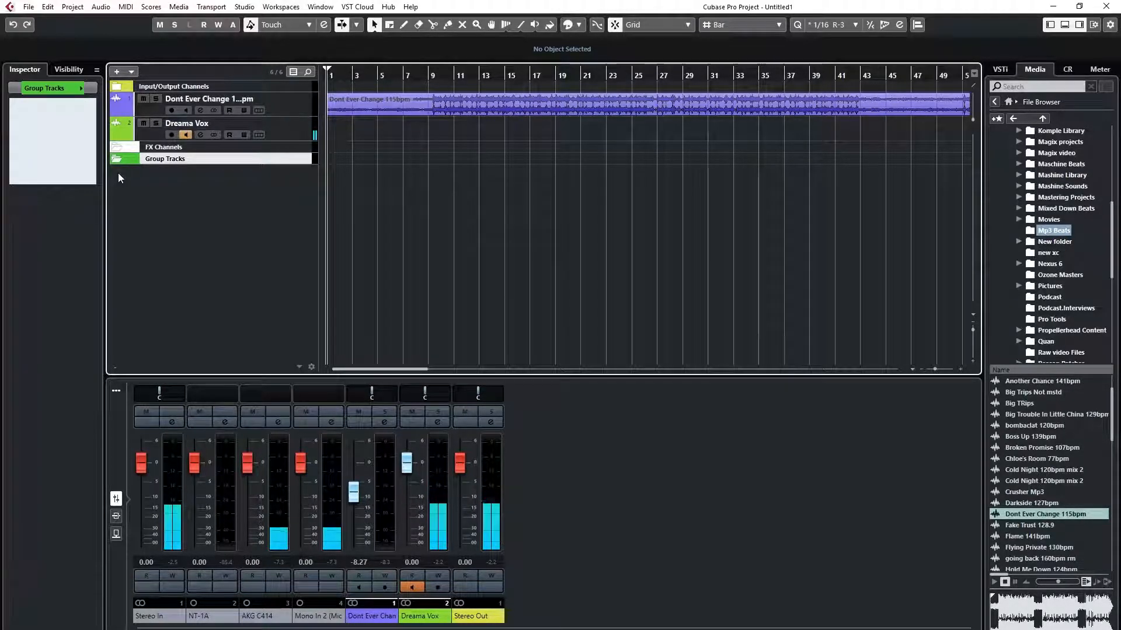
Open the Dreama Vox channel settings and examine the SSLChannel insert, its factory presets and the CLA-76 compressor
click(200, 135)
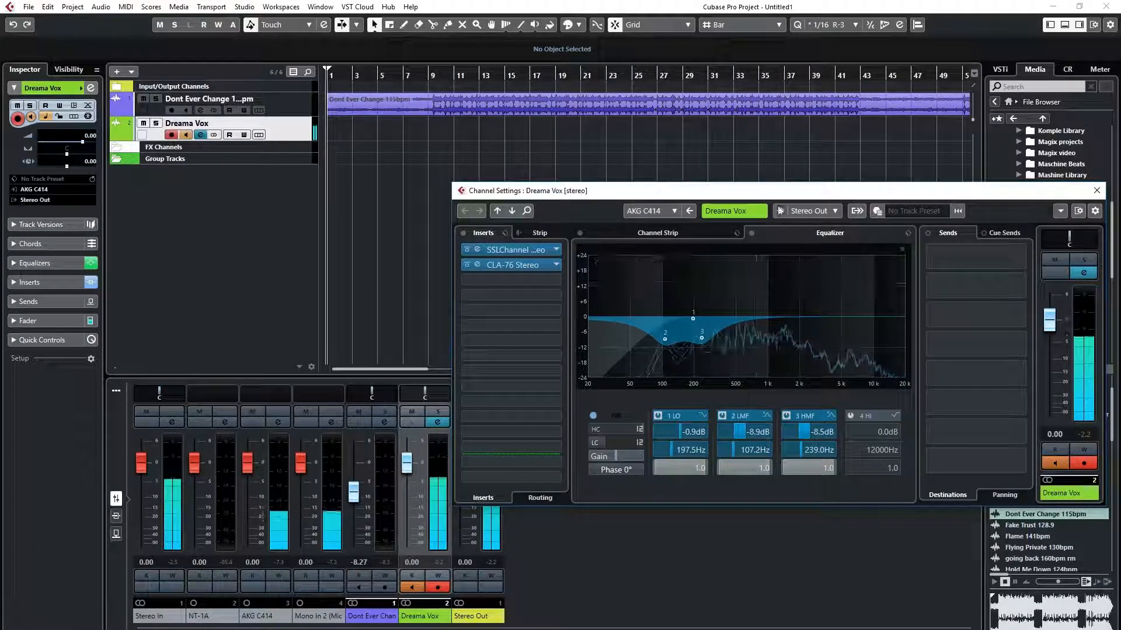
drag(783, 192, 688, 189)
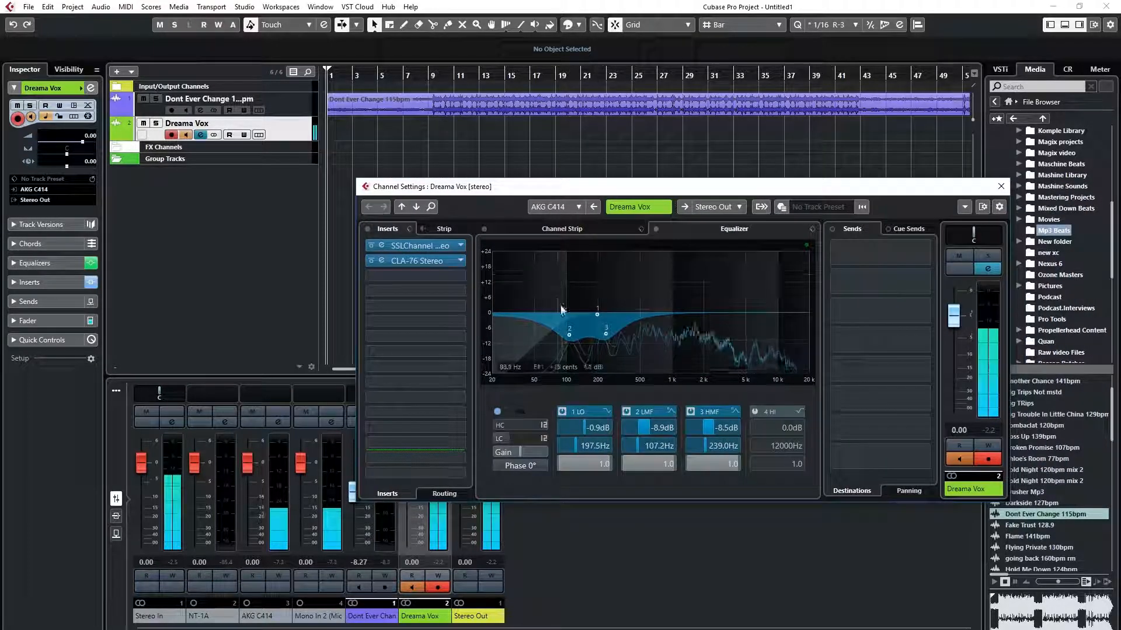
click(380, 246)
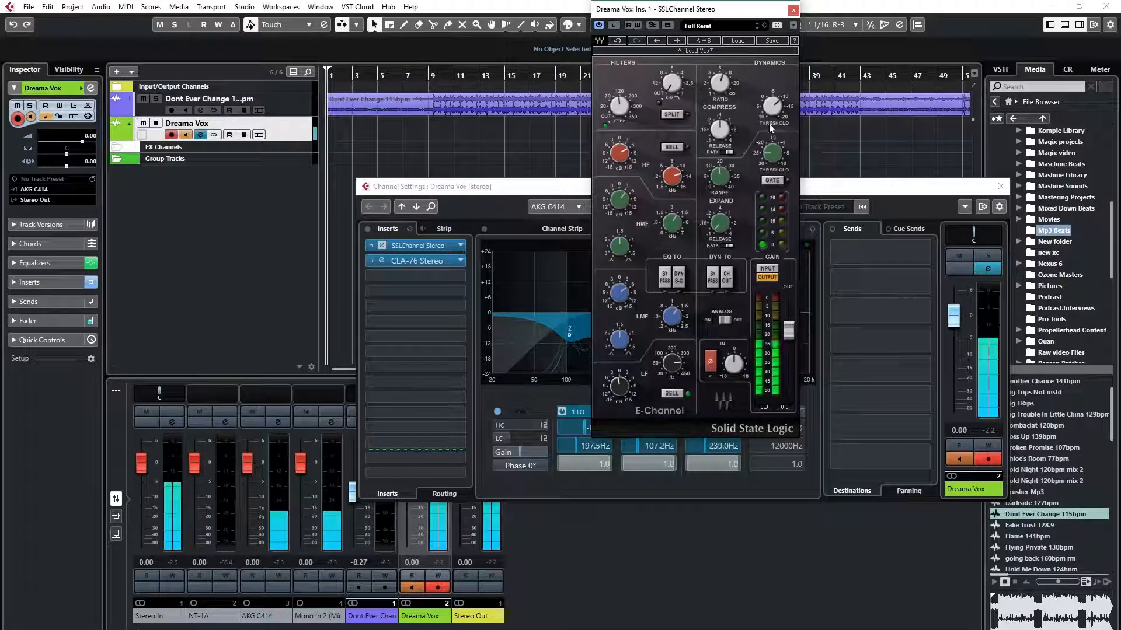
click(777, 179)
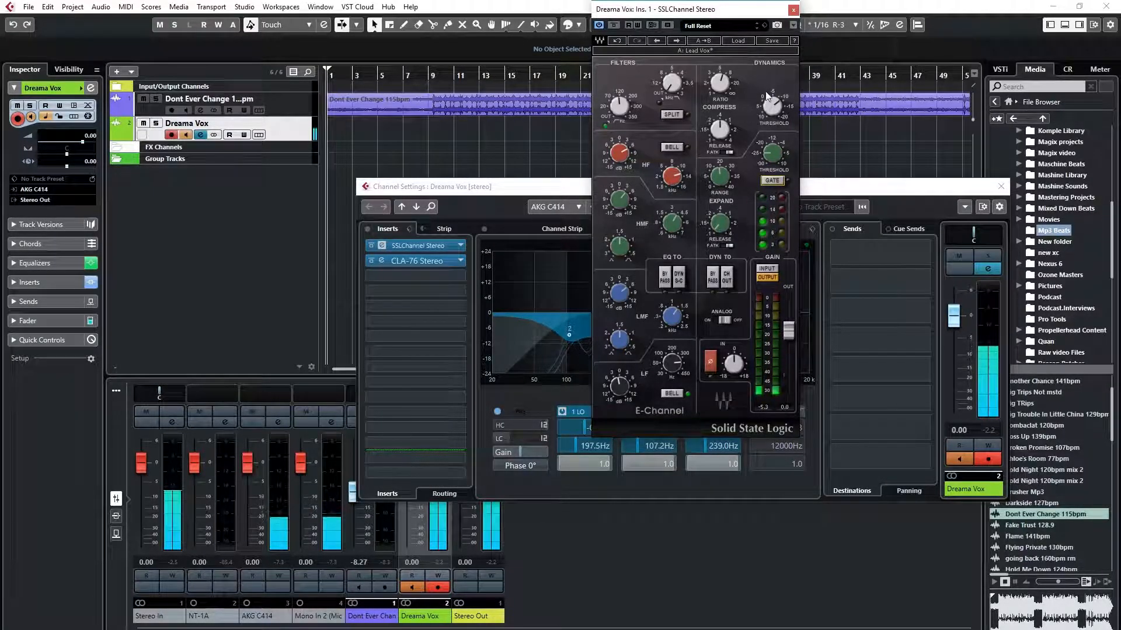
click(746, 43)
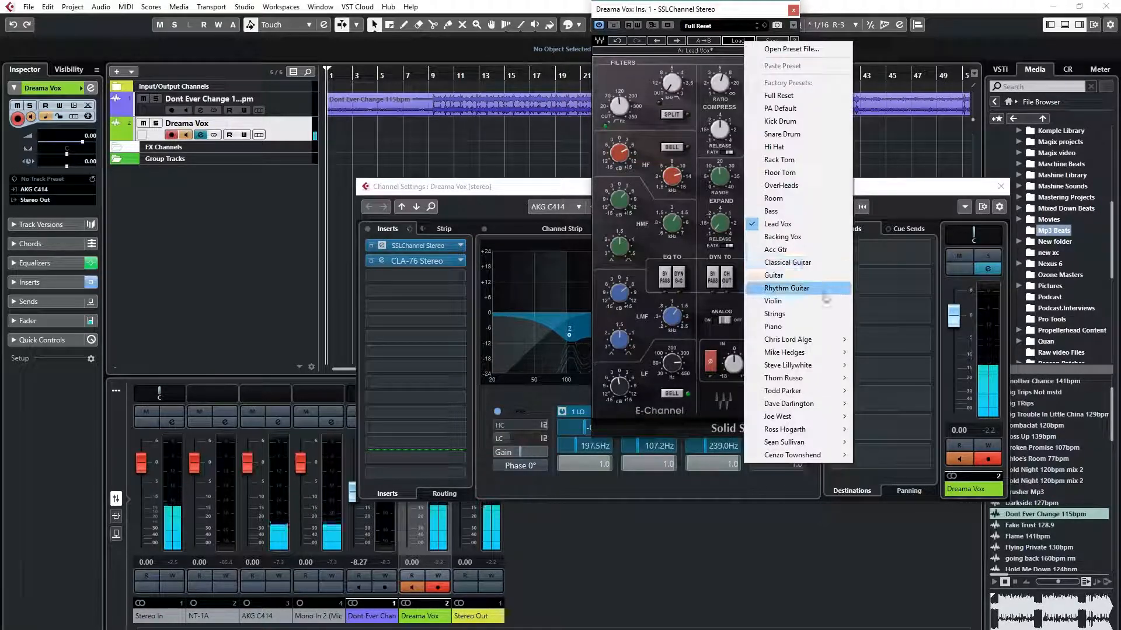
click(618, 62)
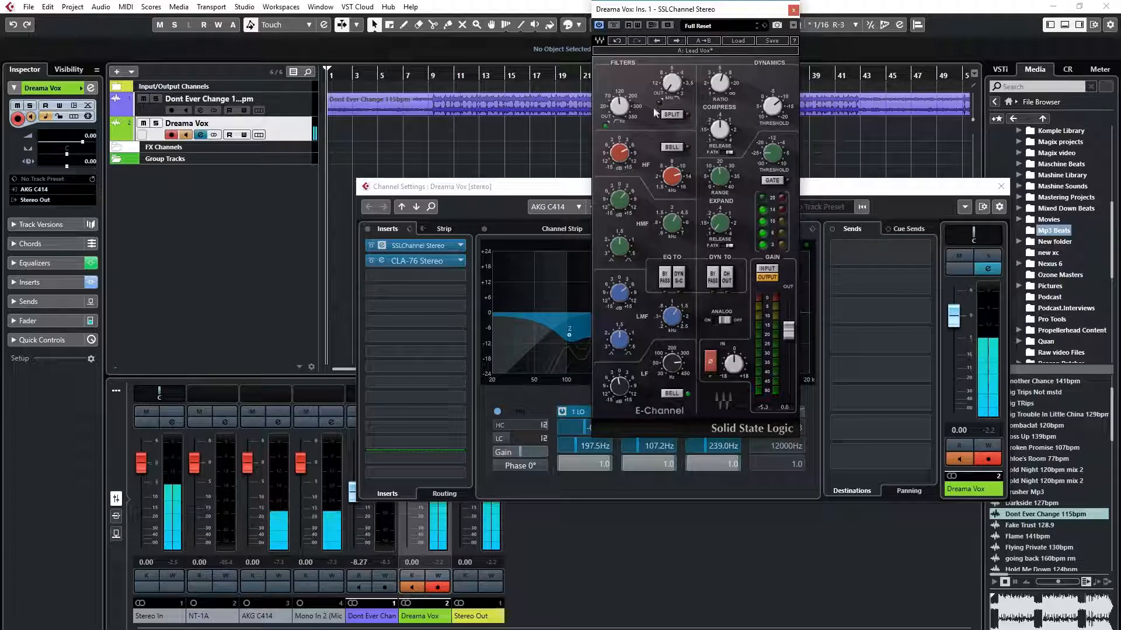
click(793, 10)
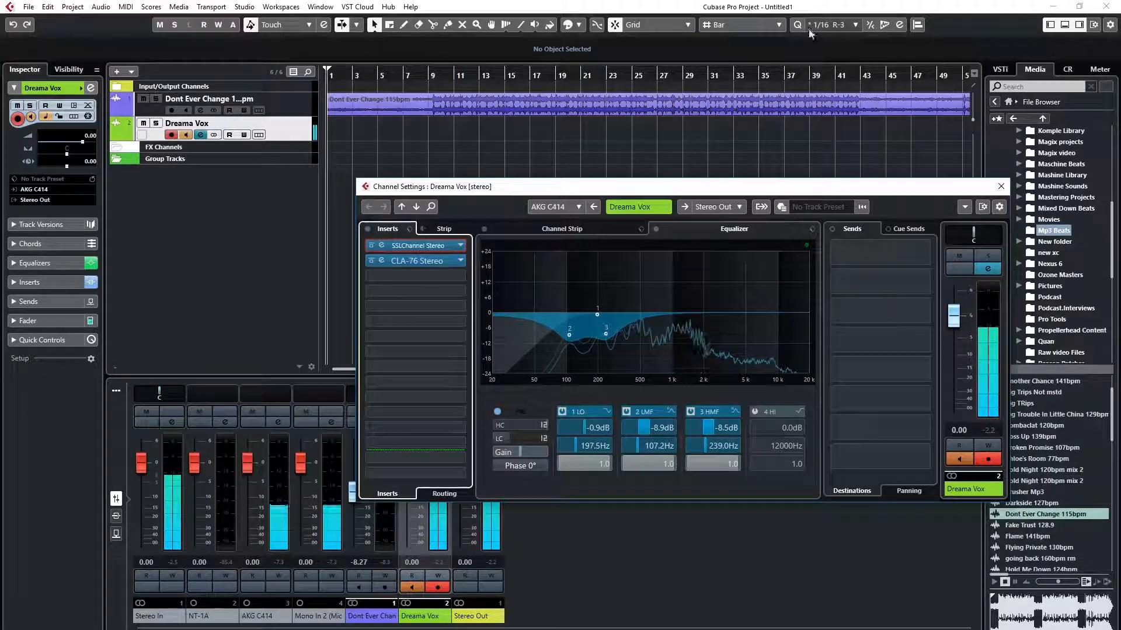
click(380, 261)
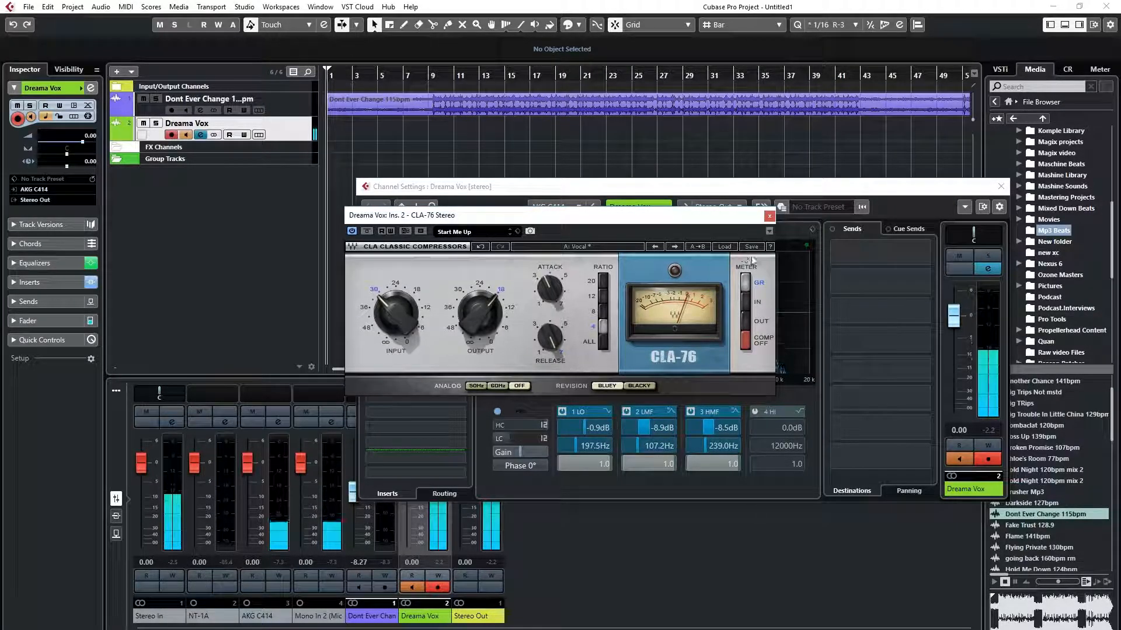
click(768, 216)
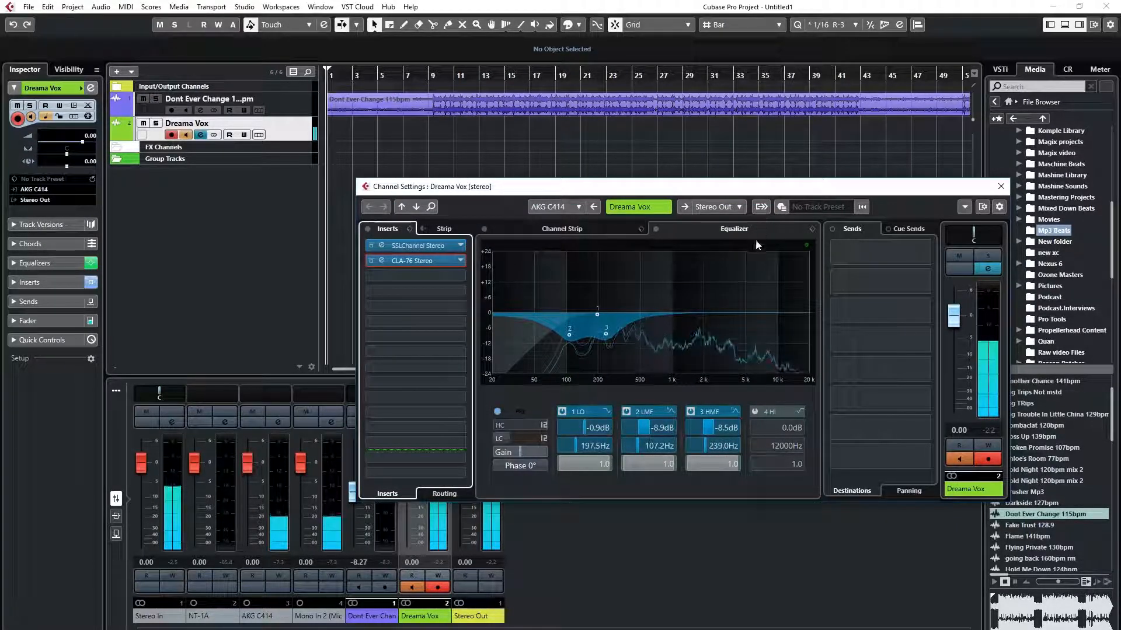
Temporarily bypass the SSLChannel and CLA-76 inserts on Dreama Vox, reactivate both, and close the channel settings
click(375, 263)
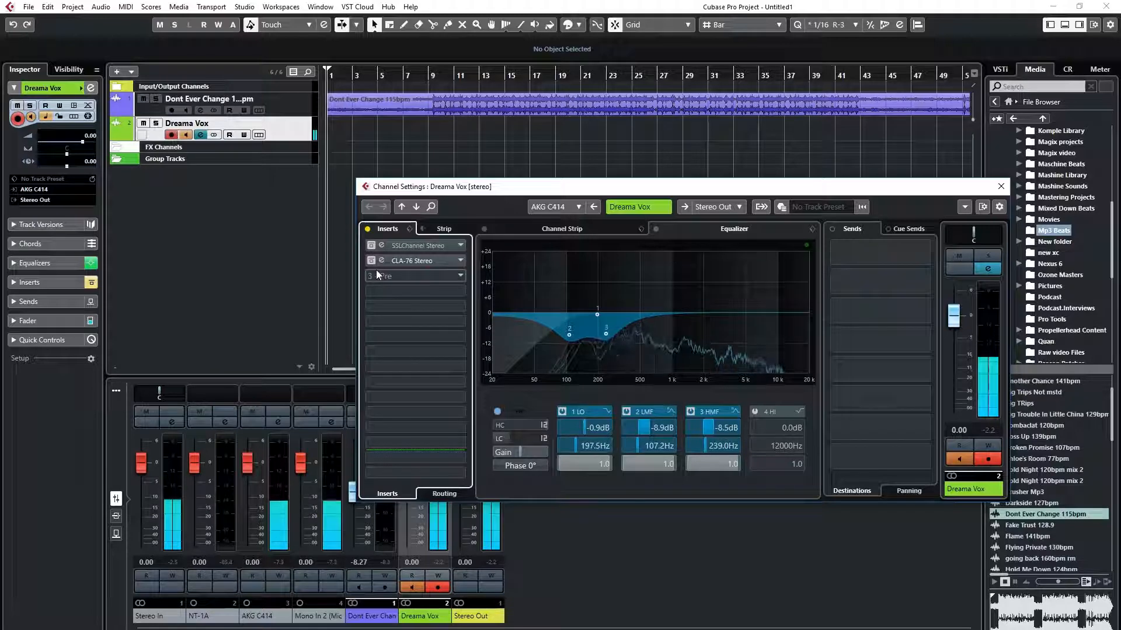
click(369, 246)
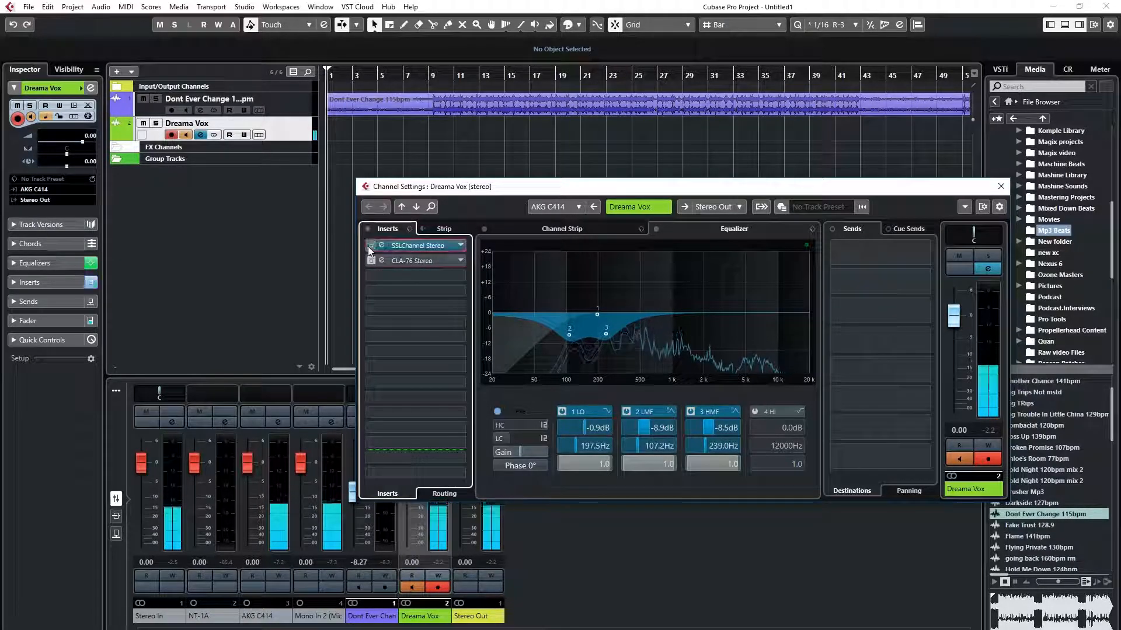
click(371, 260)
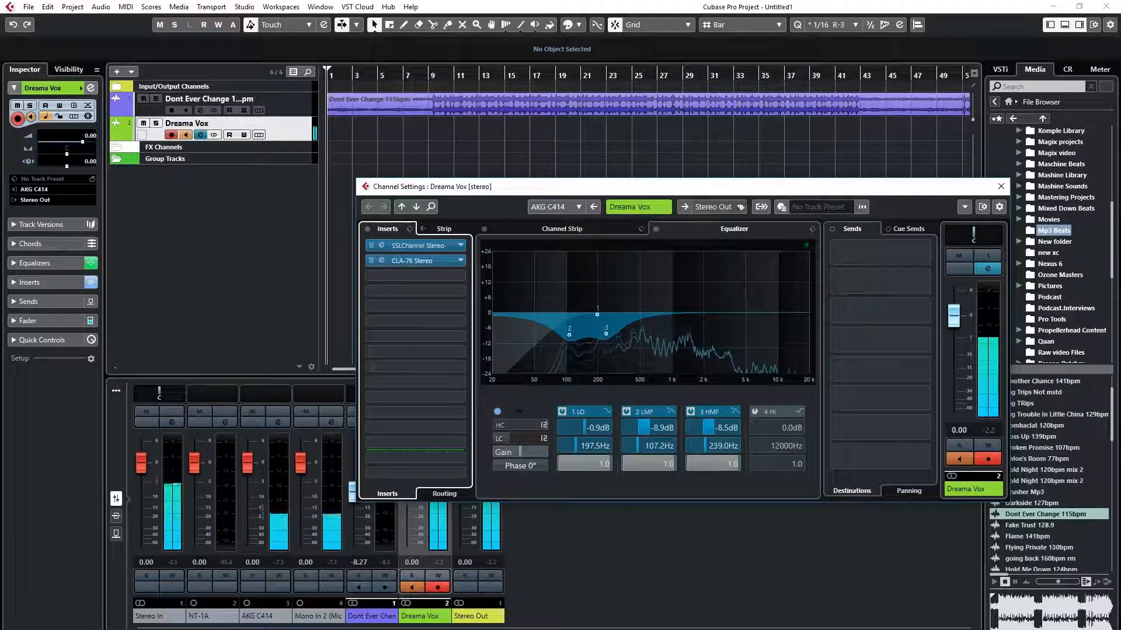
click(1001, 186)
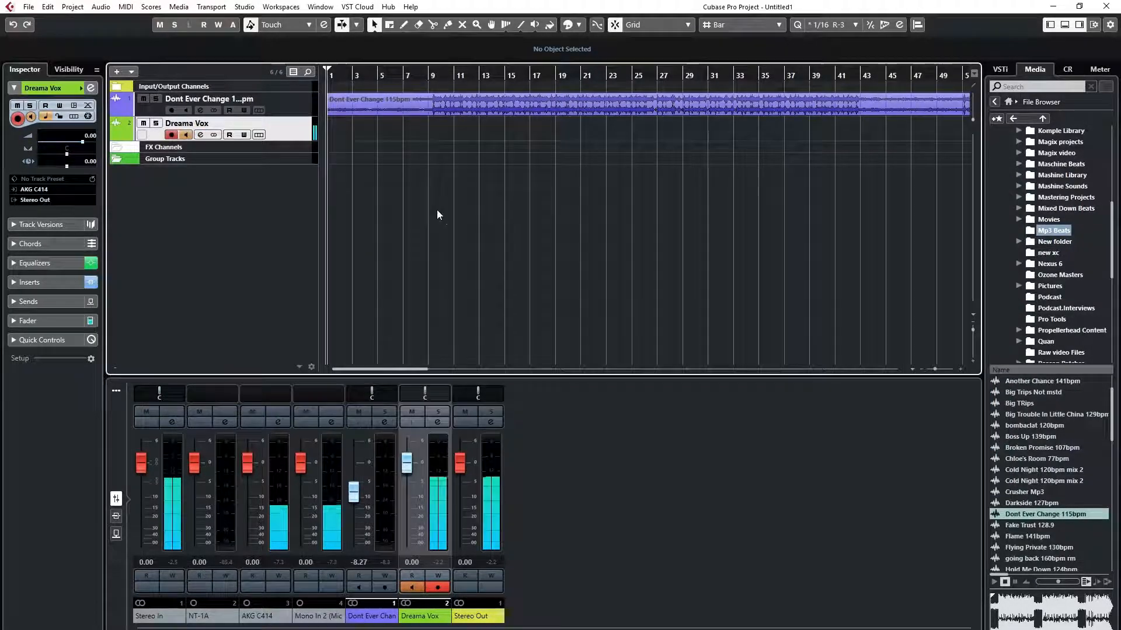
right_click(175, 191)
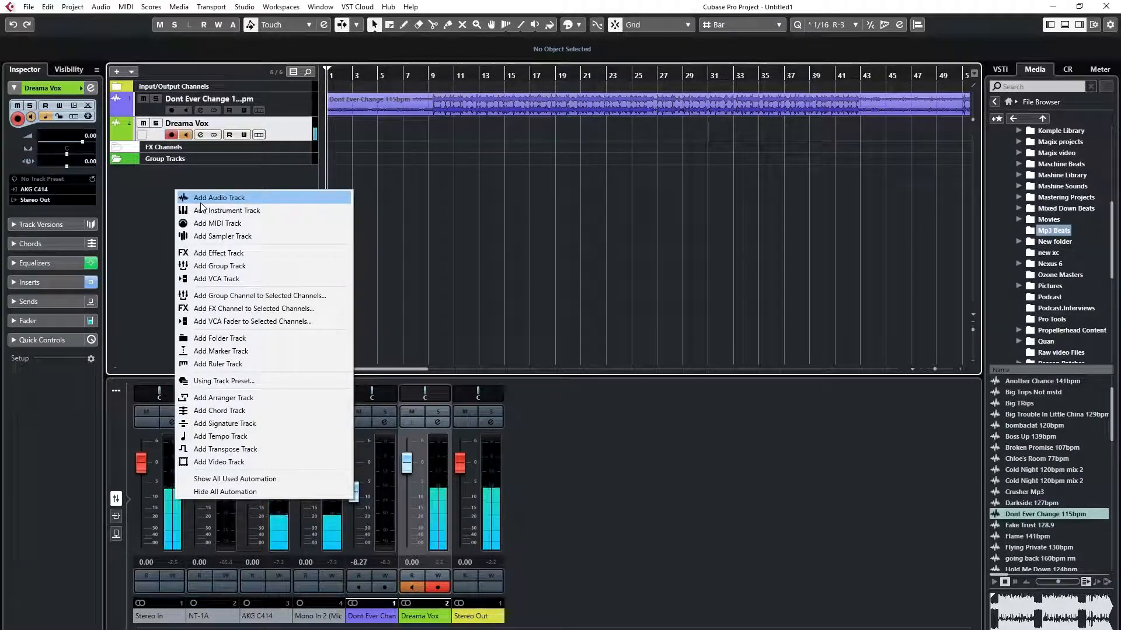
click(236, 198)
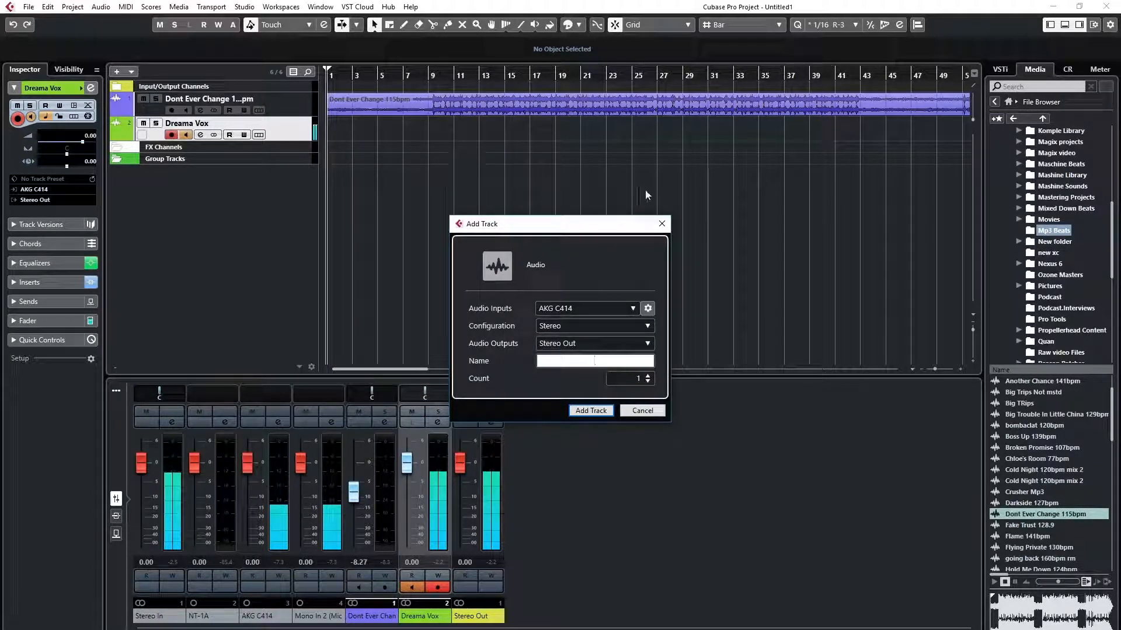
click(661, 222)
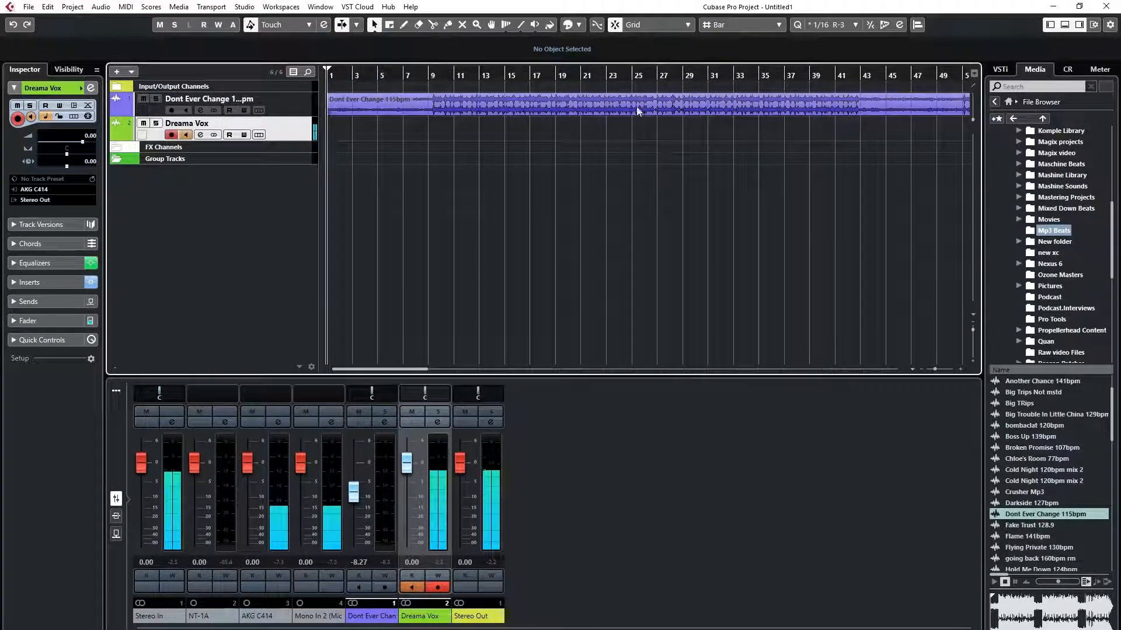
Remove the Dont Ever Change 115bpm track together with its audio event from the project
click(636, 107)
click(299, 102)
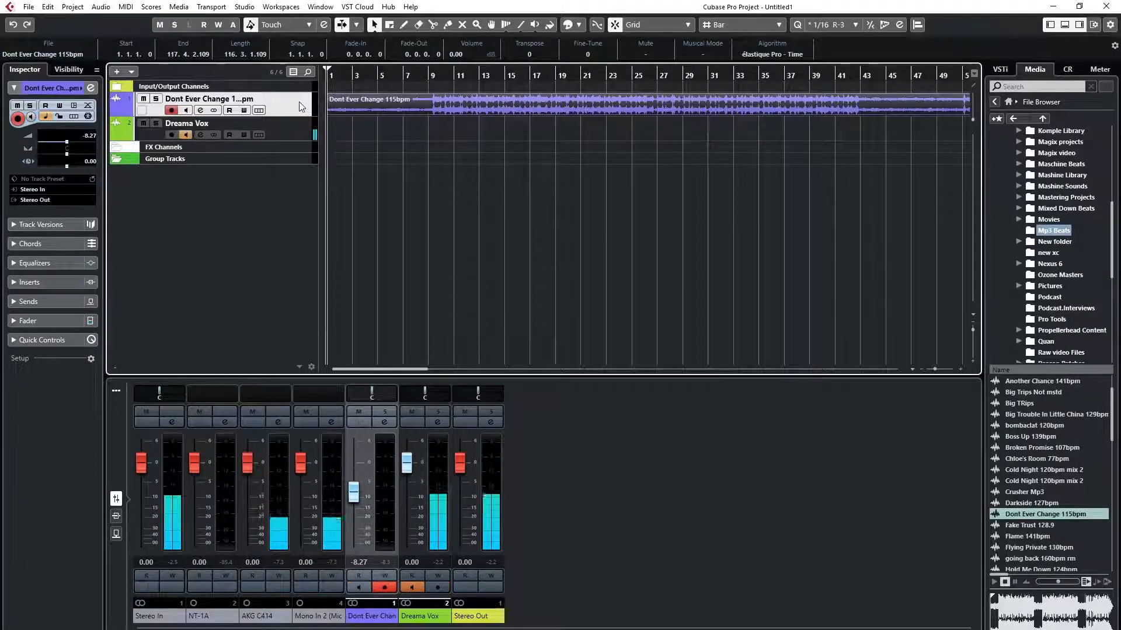
right_click(299, 102)
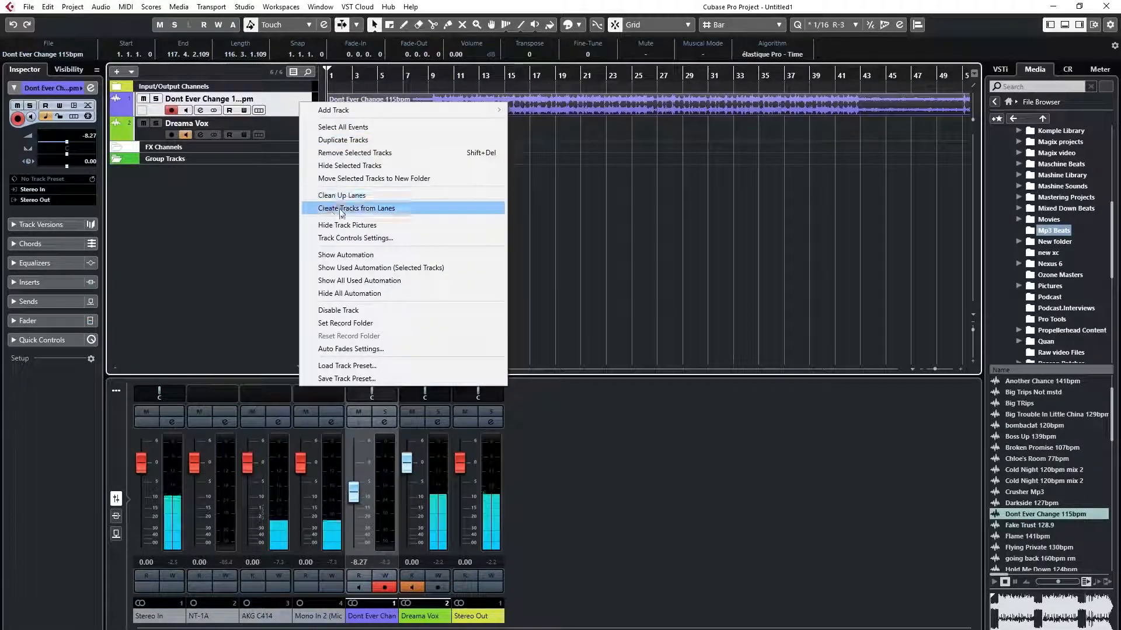
click(386, 154)
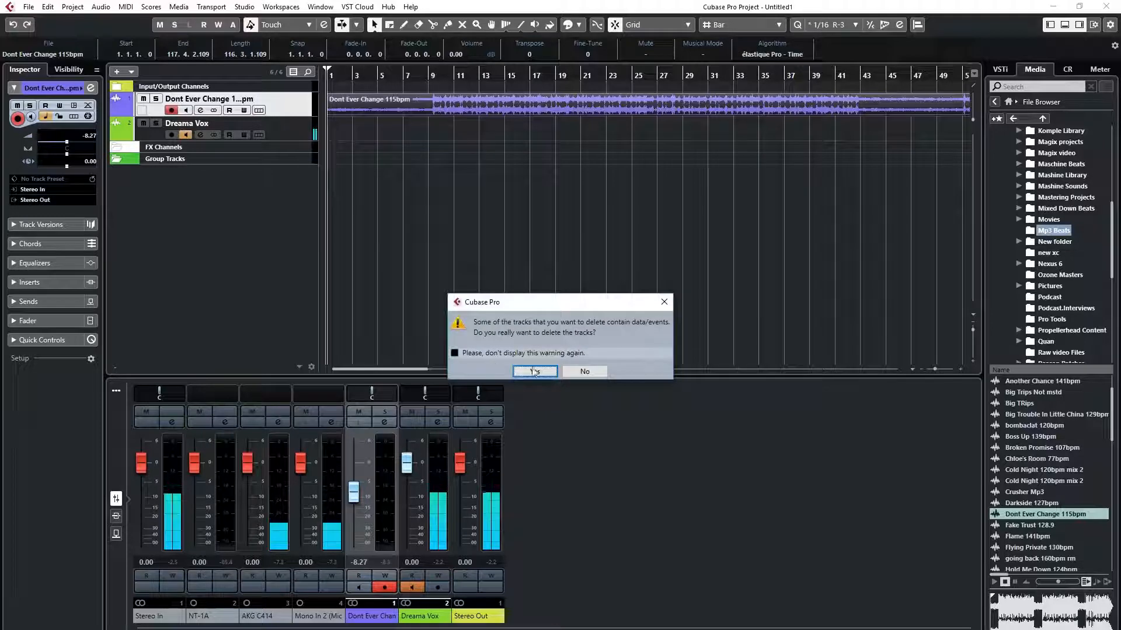
click(534, 371)
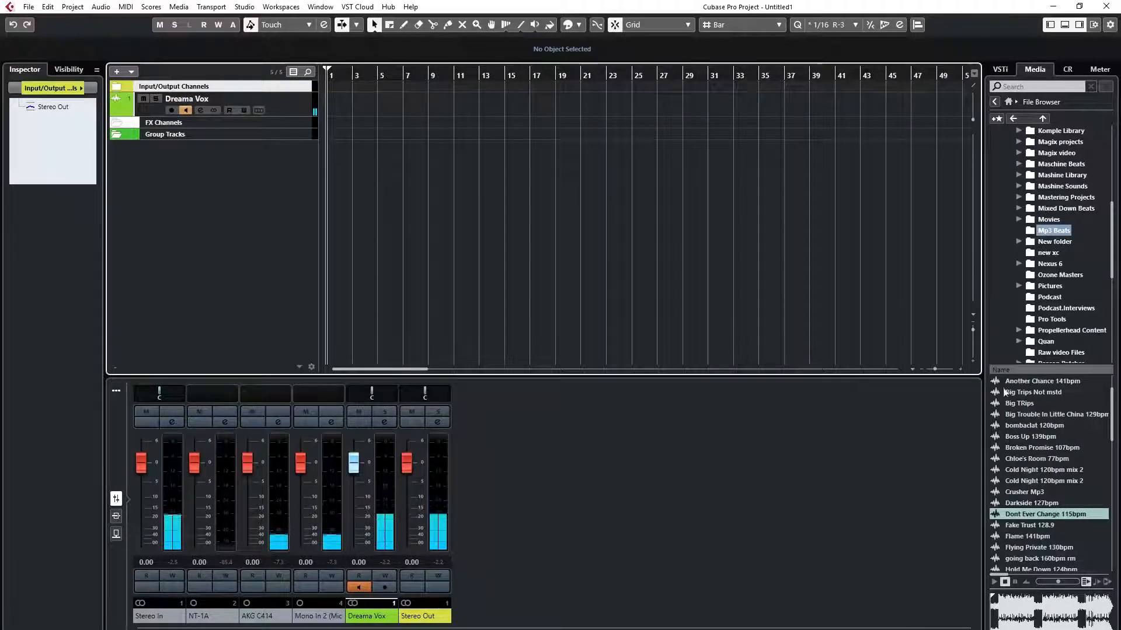
Look through the audio files in the Mp3 Beats folder for another beat
scroll(1044, 447, down, 4)
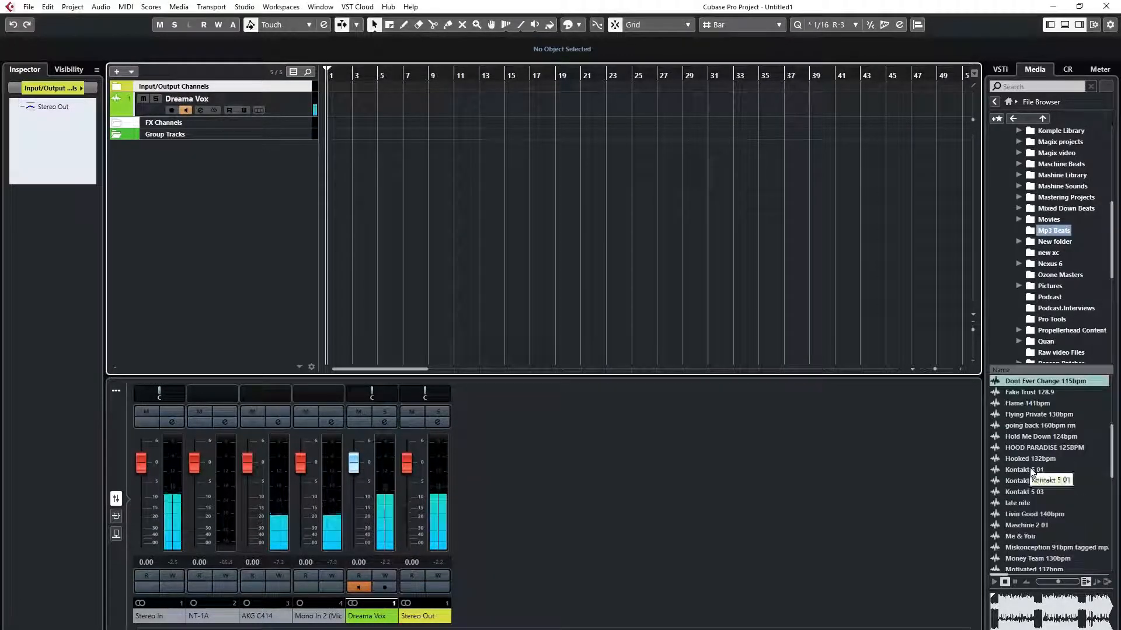
scroll(1030, 470, down, 5)
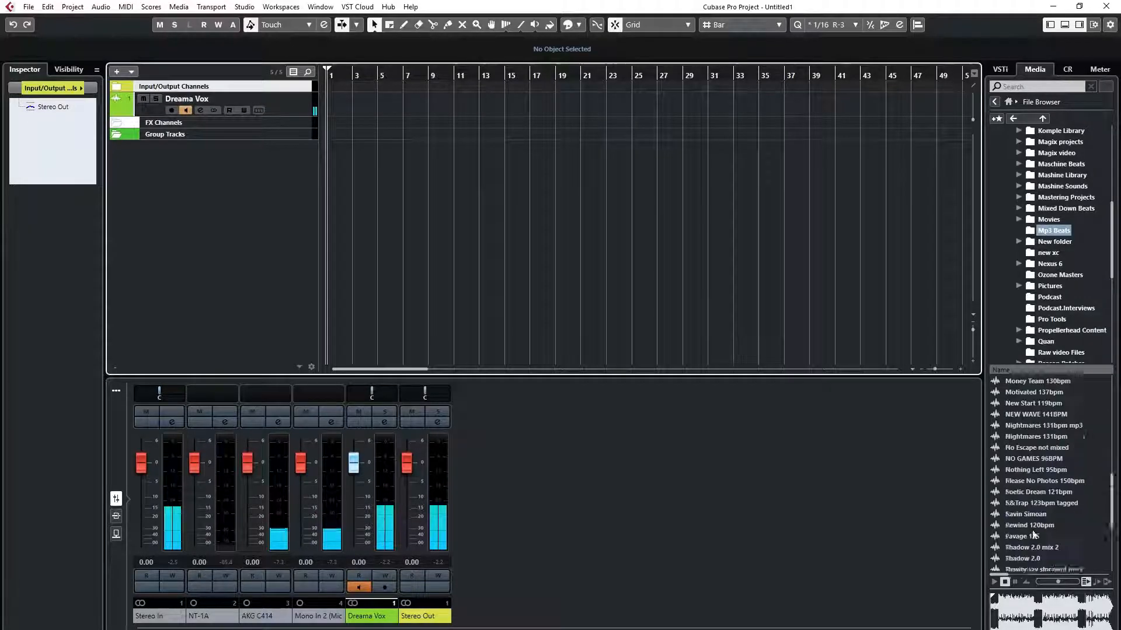
scroll(1033, 533, down, 3)
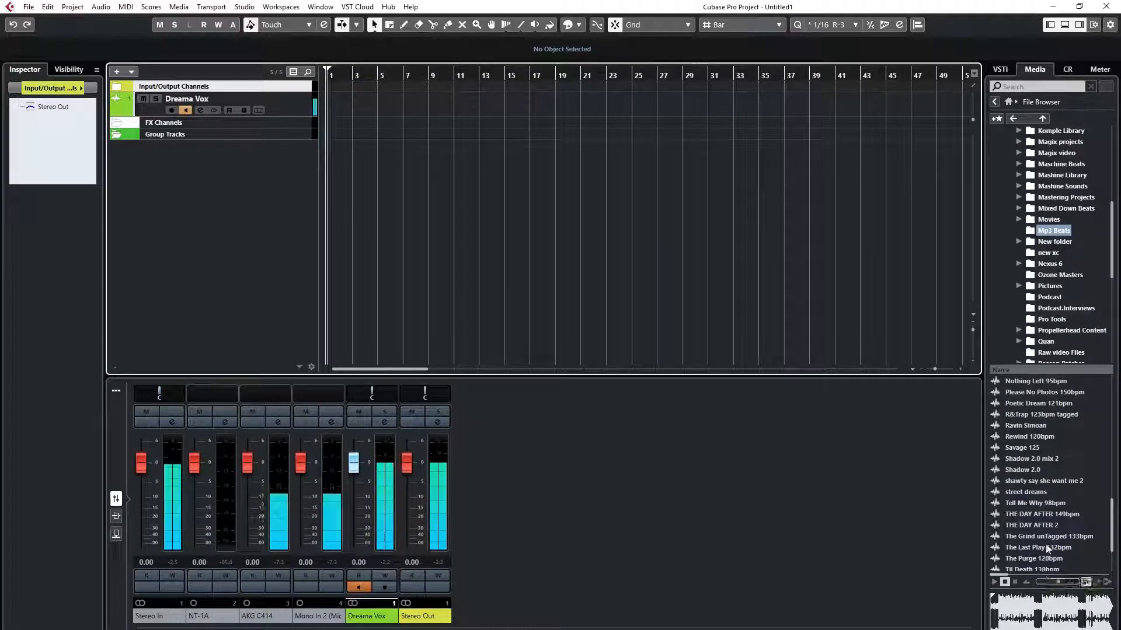
scroll(1047, 549, down, 2)
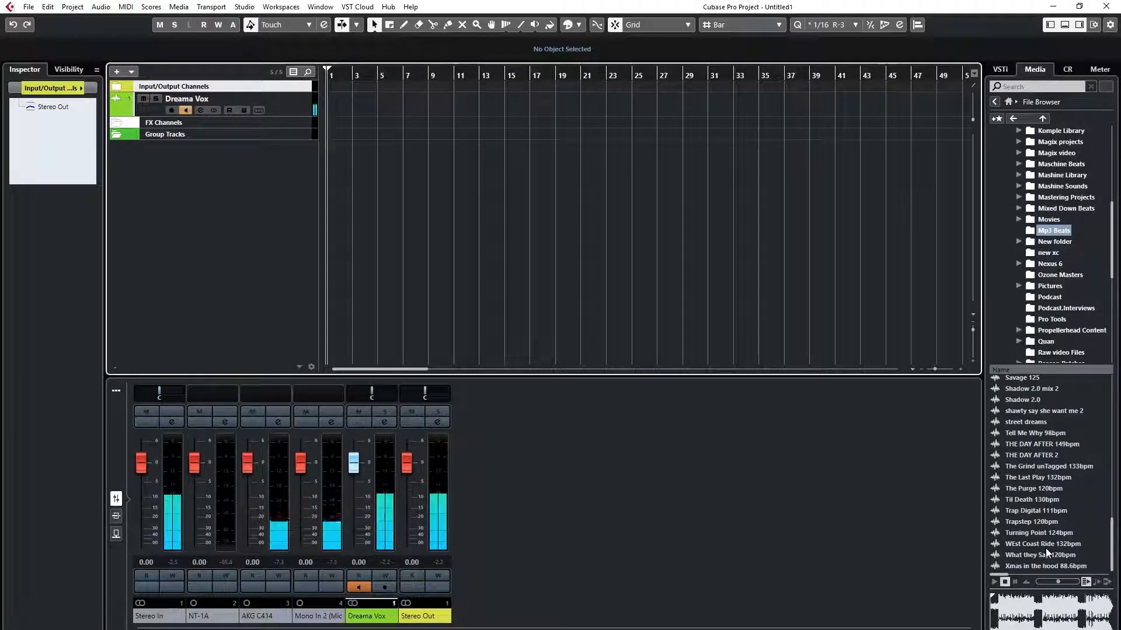
scroll(1045, 551, up, 15)
scroll(1045, 551, up, 2)
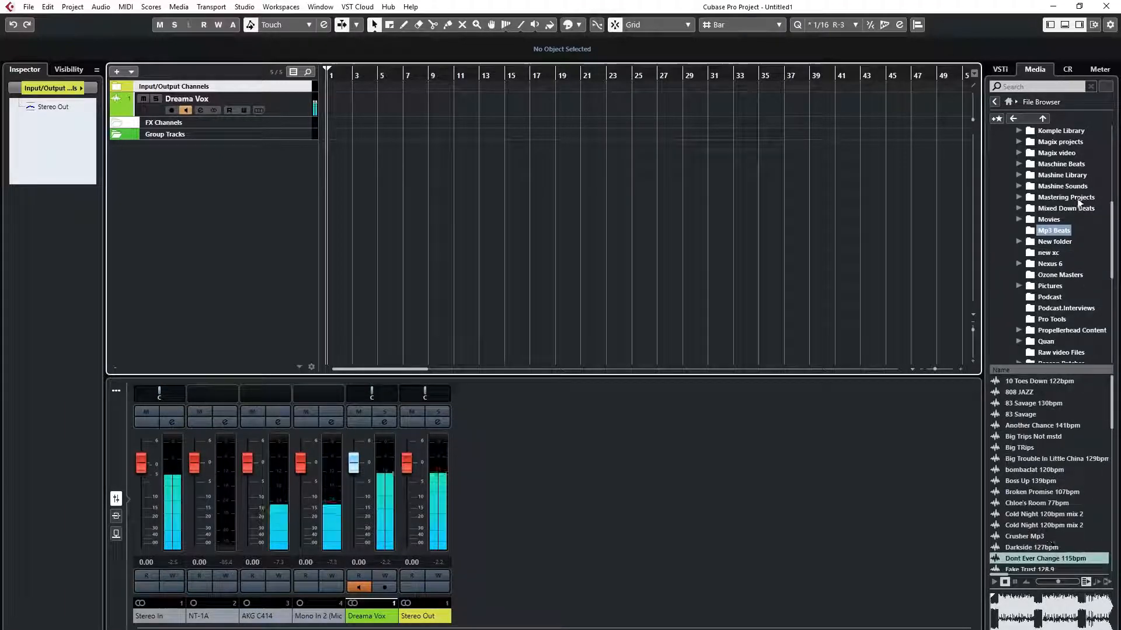
Browse the Dreama songs folder and open the Audio subfolder of the What They Say 120bpm project
scroll(1018, 186, up, 1)
scroll(1017, 187, up, 1)
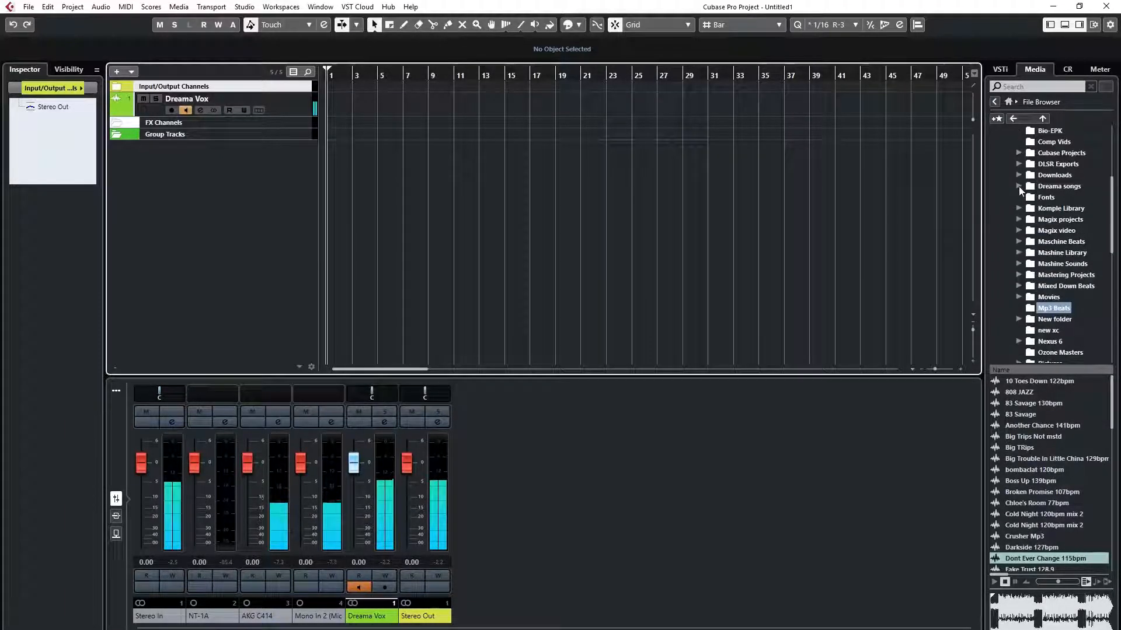
click(1032, 186)
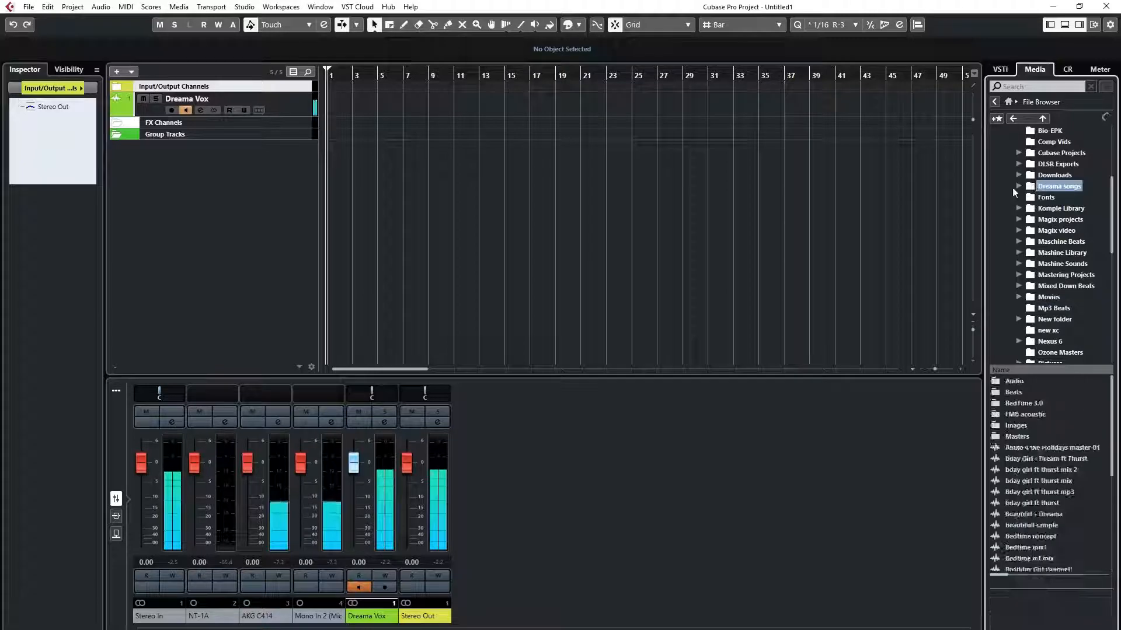
click(999, 393)
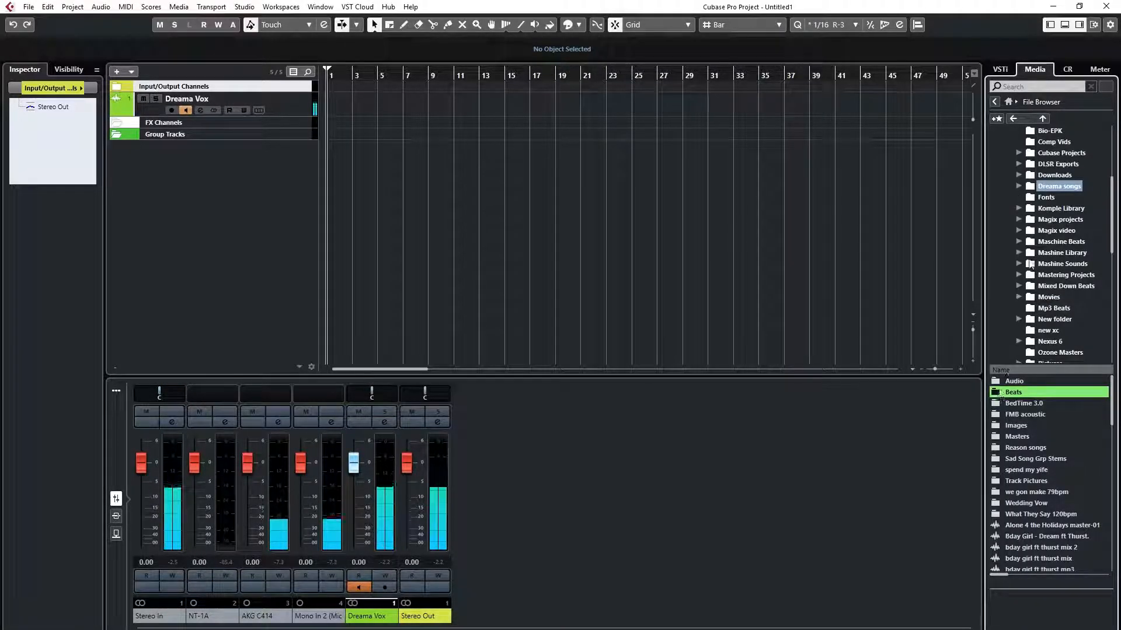
click(1018, 187)
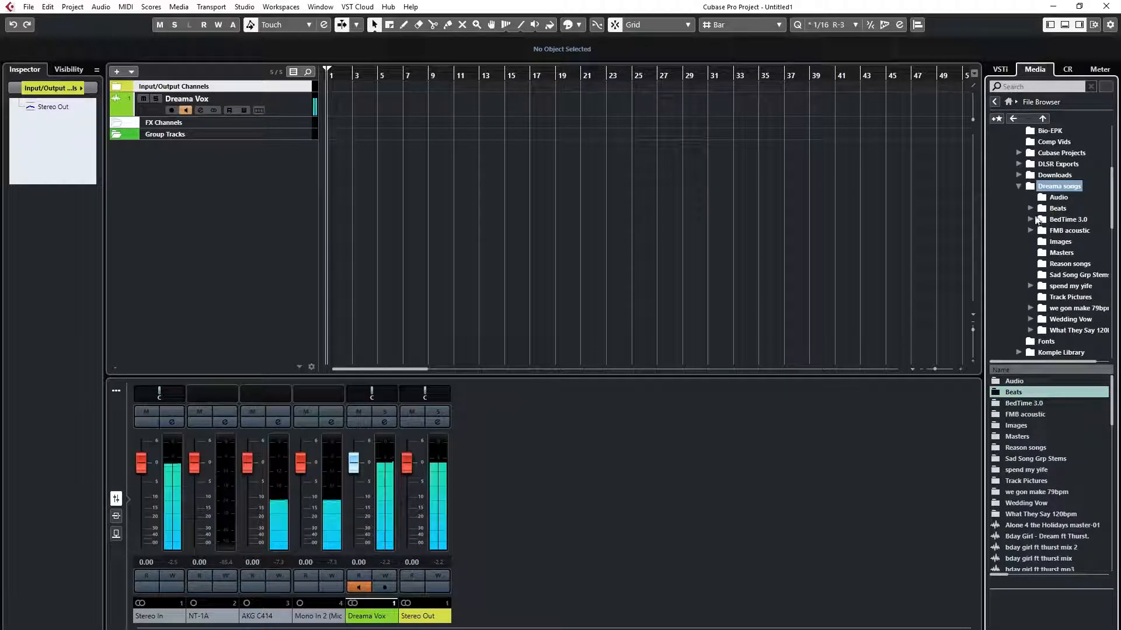
click(1030, 209)
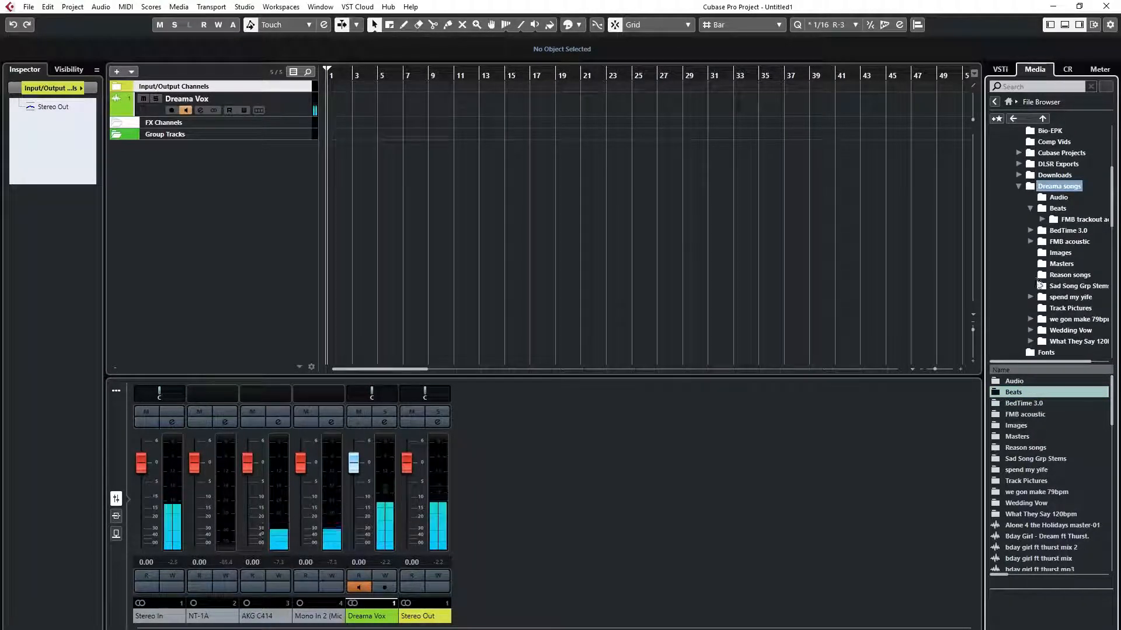
scroll(1043, 296, down, 4)
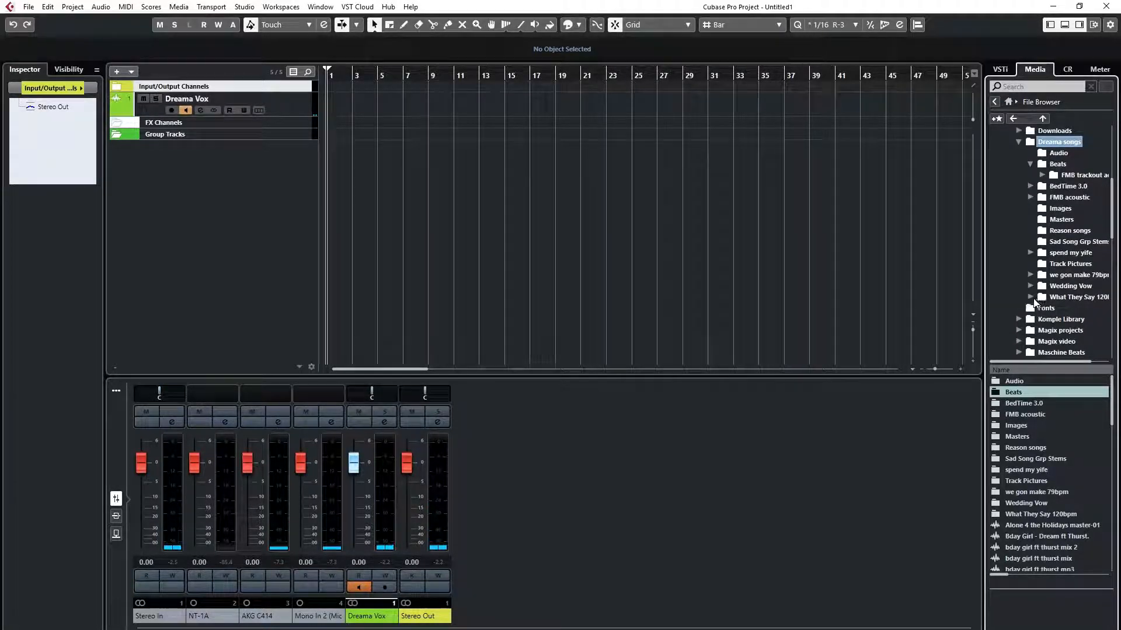
click(1030, 298)
click(1069, 308)
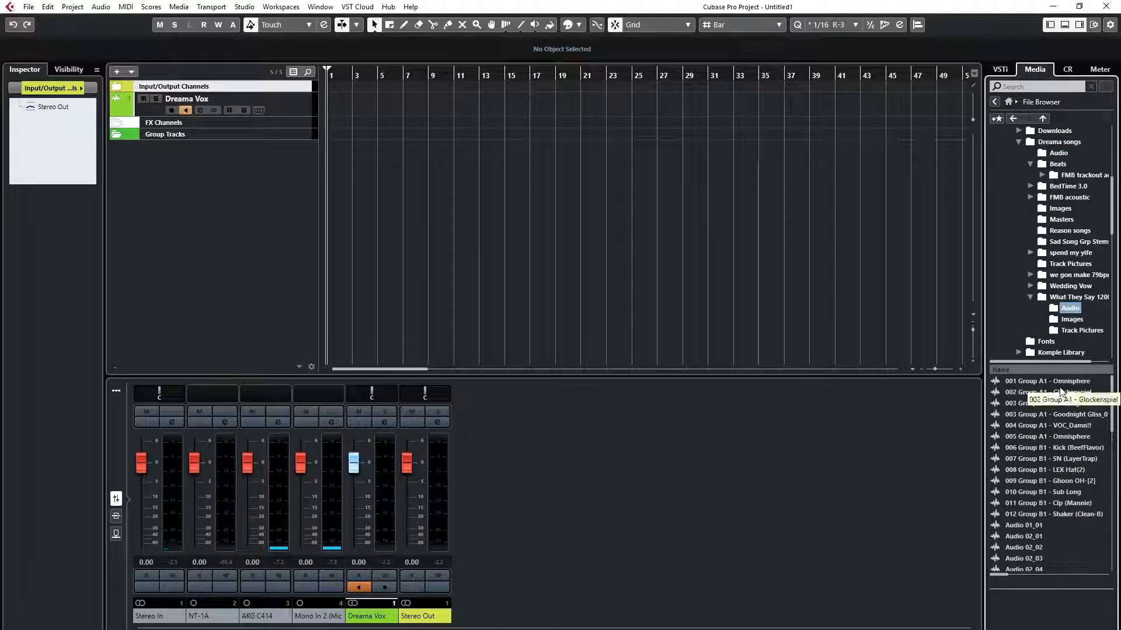
Preview the Glockenspiel, Omnisphere and Goodnight Gliss stems from the What They Say 120bpm Audio folder
click(1060, 390)
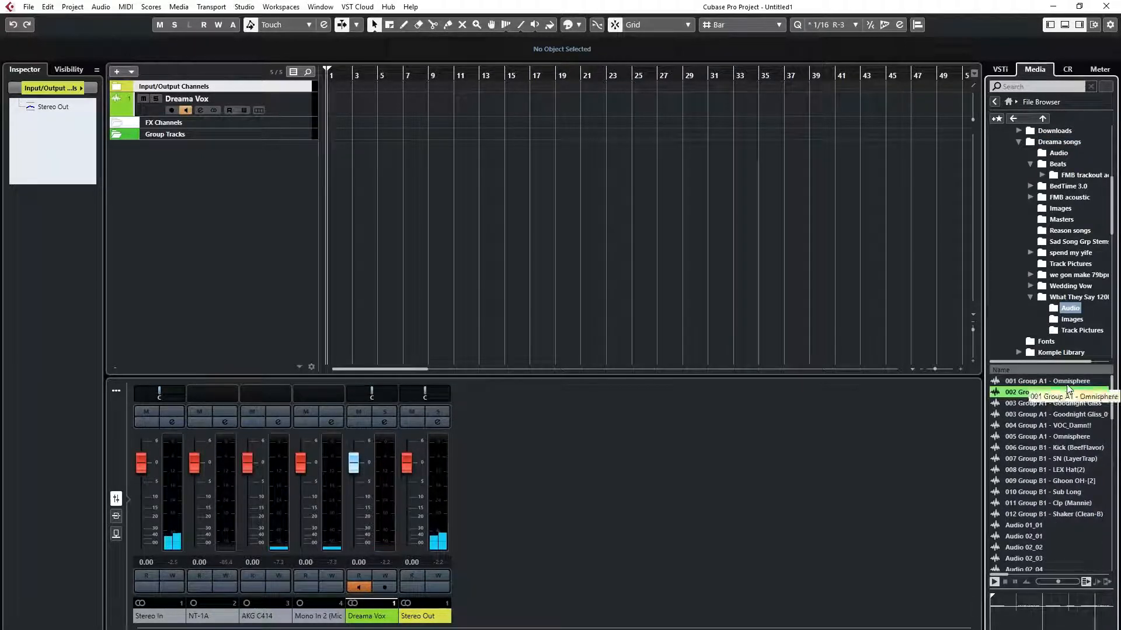
click(1066, 382)
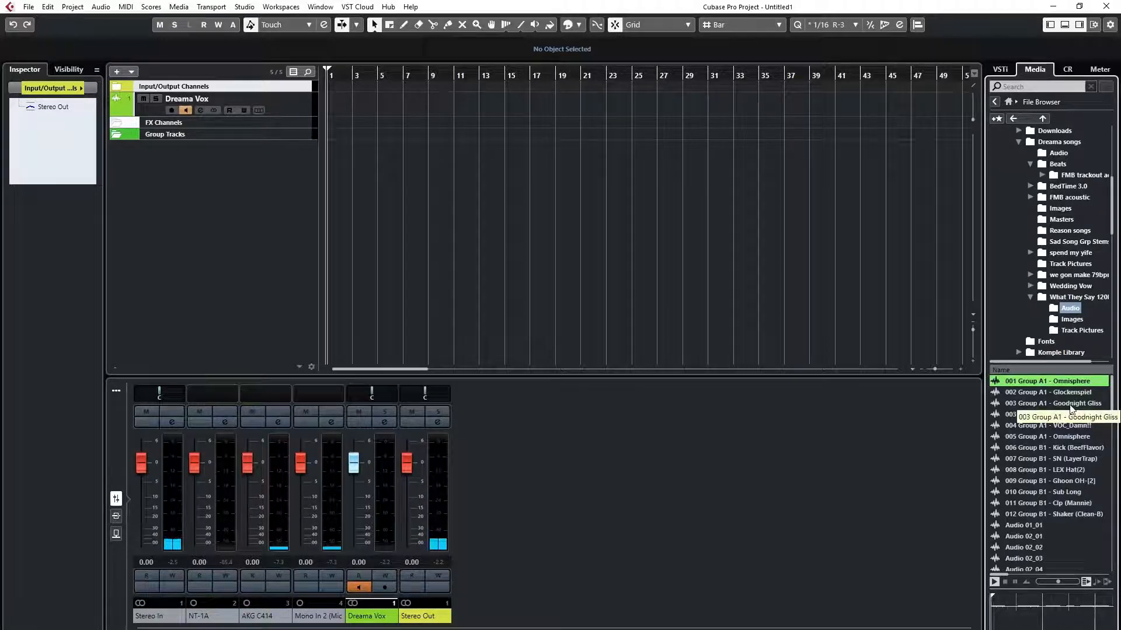
click(1072, 406)
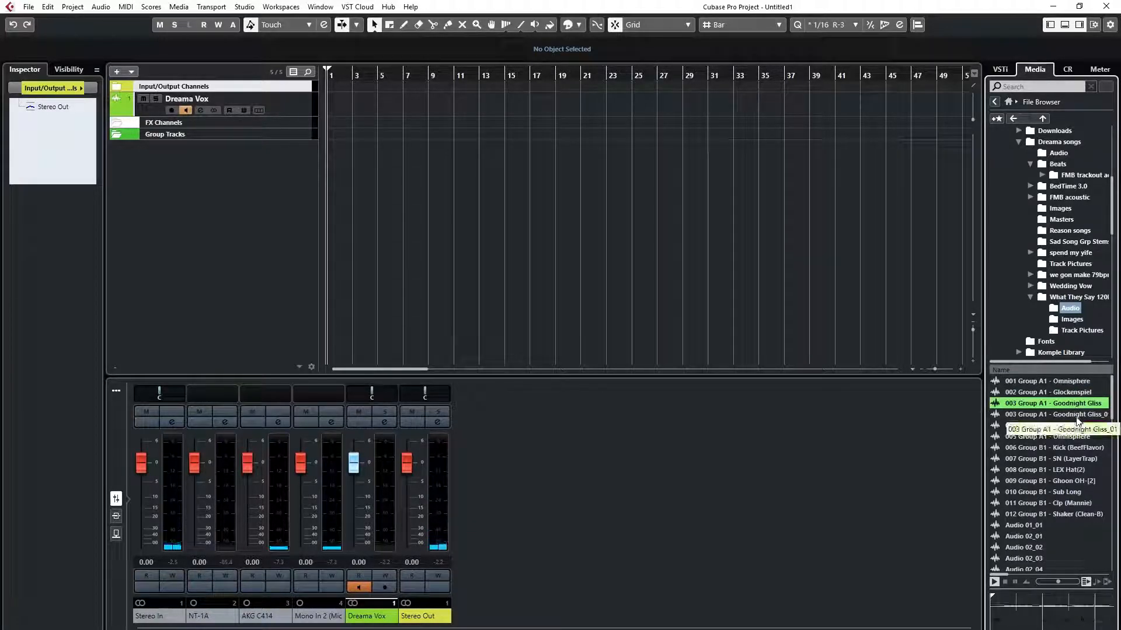
scroll(1022, 288, down, 2)
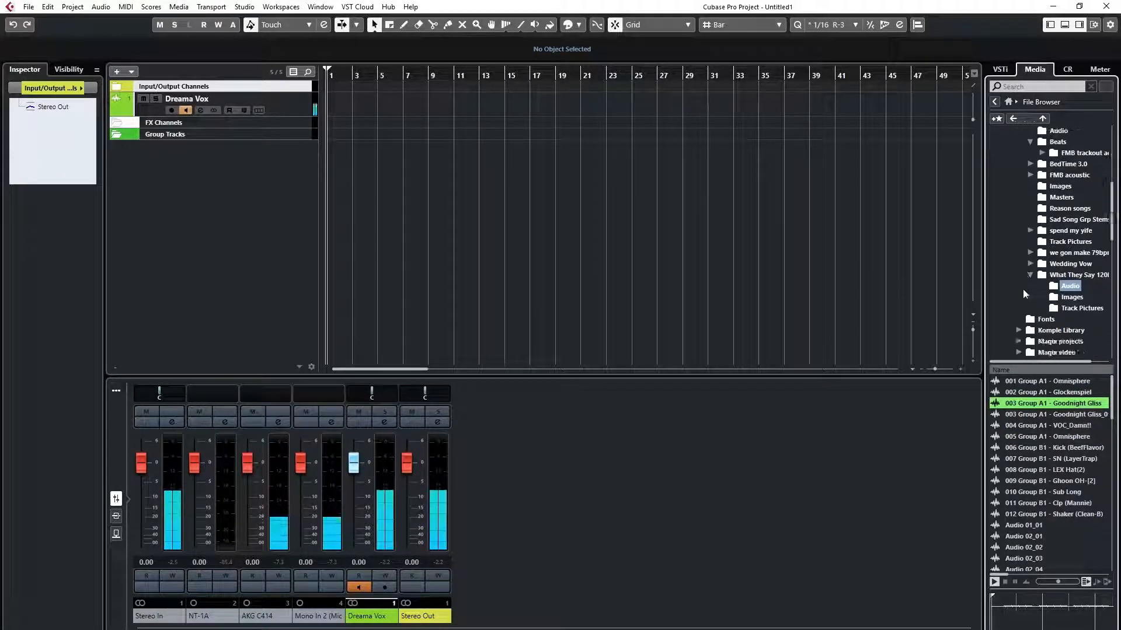
scroll(1028, 170, up, 2)
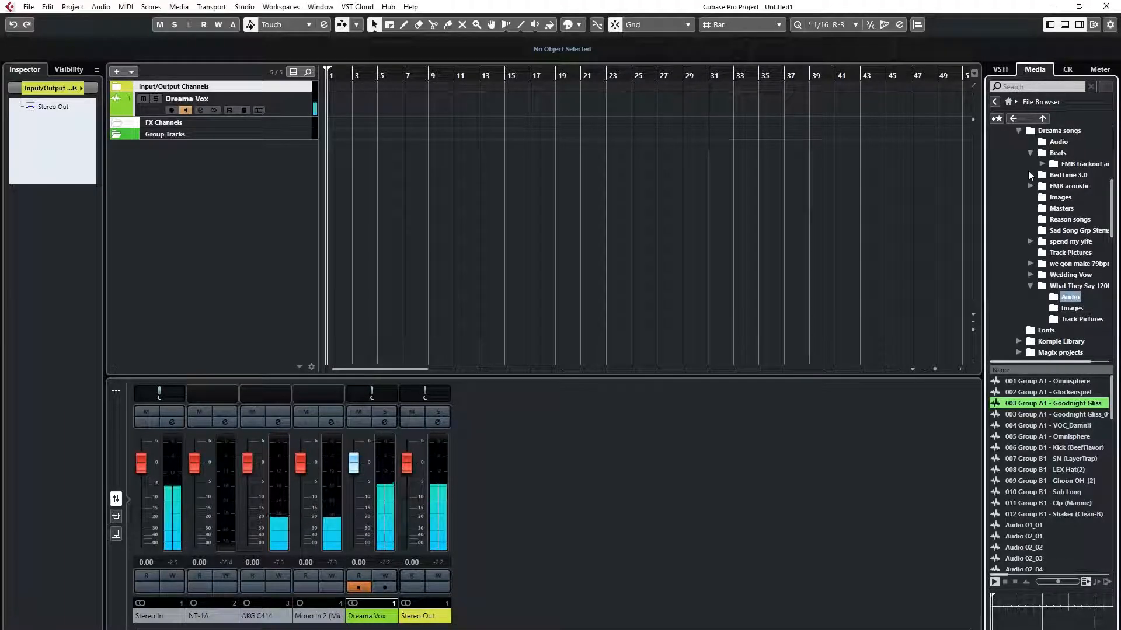
Collapse the Dreama songs folder and open the Mixed Down Beats folder instead
click(1019, 141)
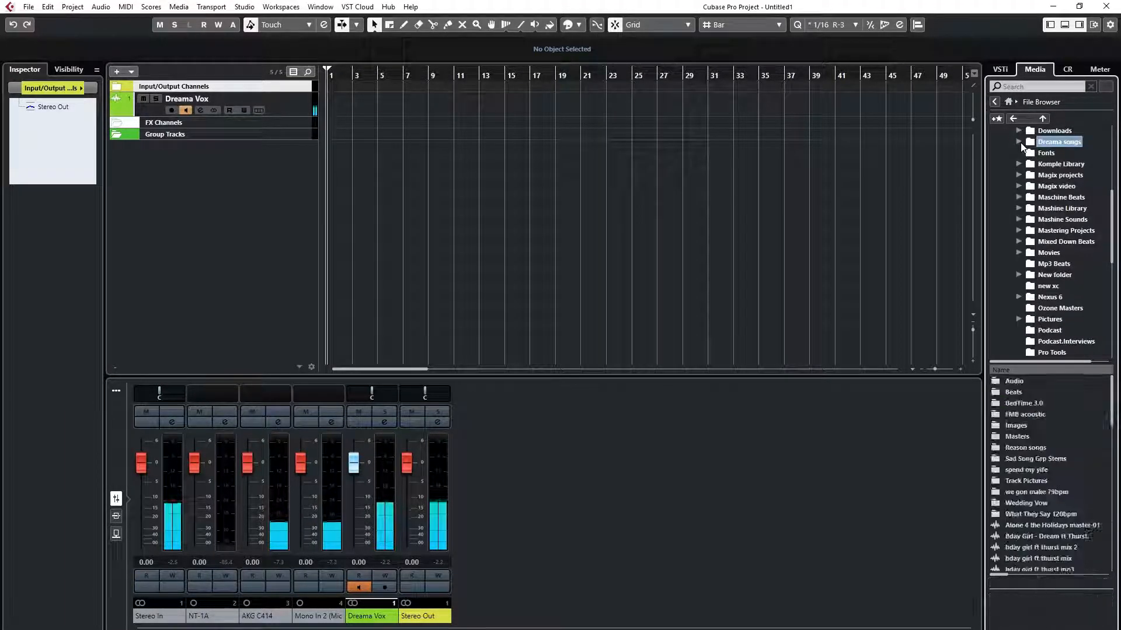
click(1019, 241)
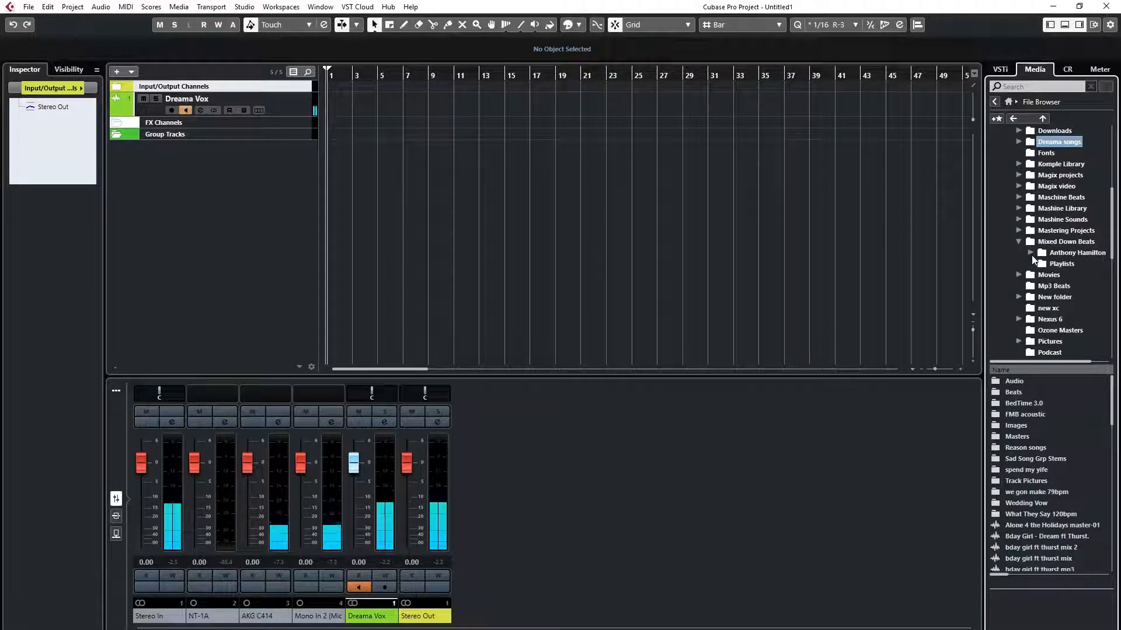
click(1063, 241)
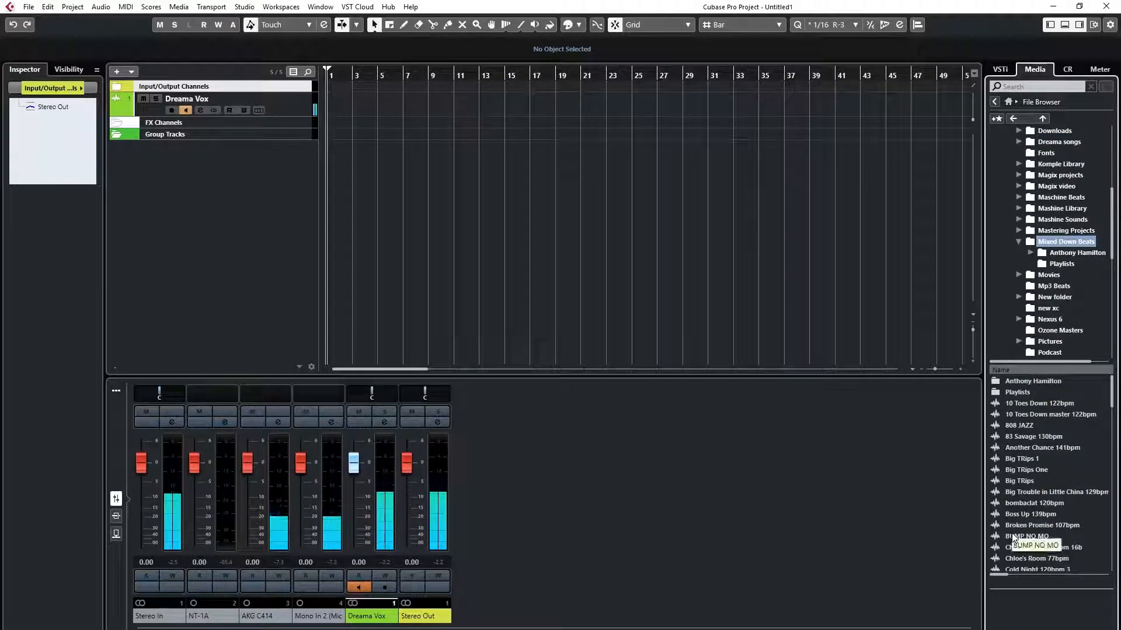
Import the 808 JAZZ beat at bar 1 on a new audio track above Dreama Vox and return the playhead to the start
click(1013, 431)
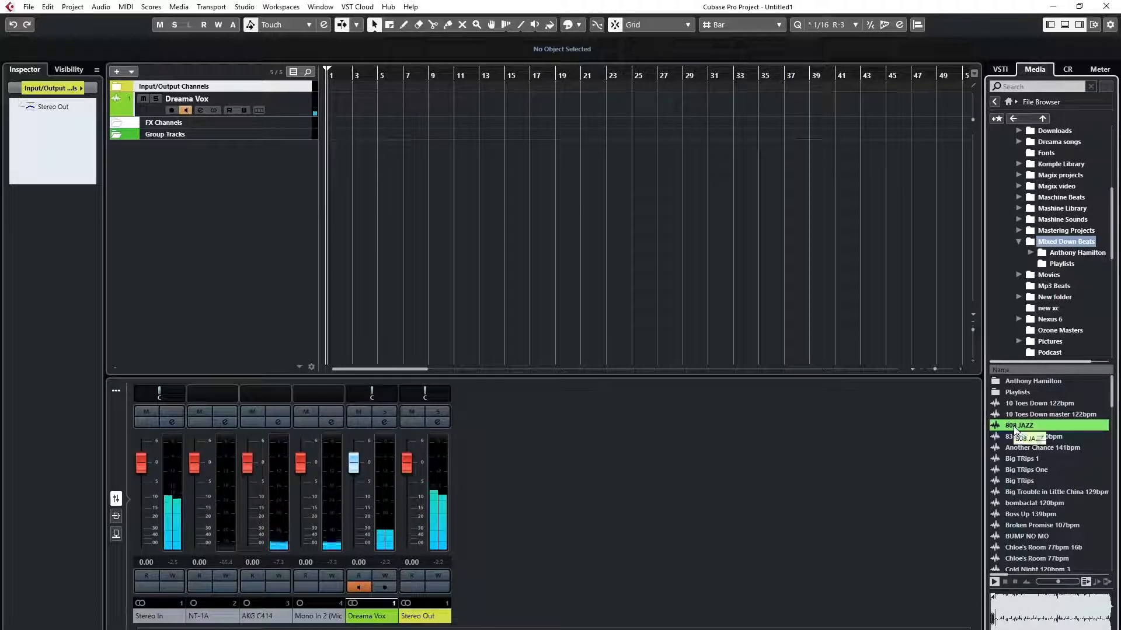
drag(1015, 431, 289, 98)
click(594, 401)
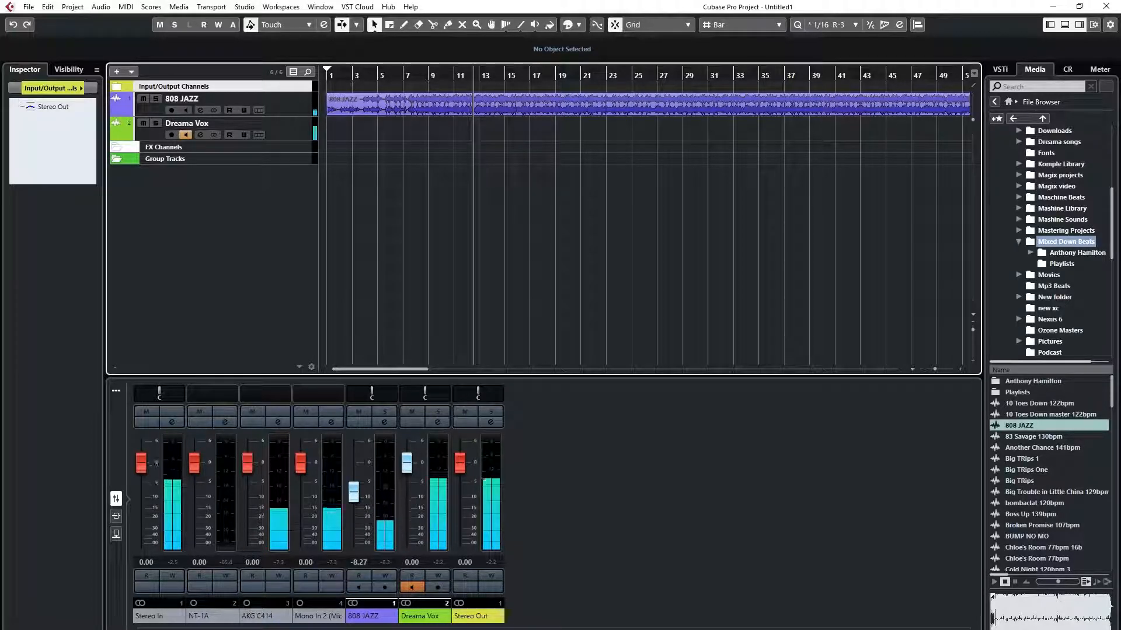
key(KP_Decimal)
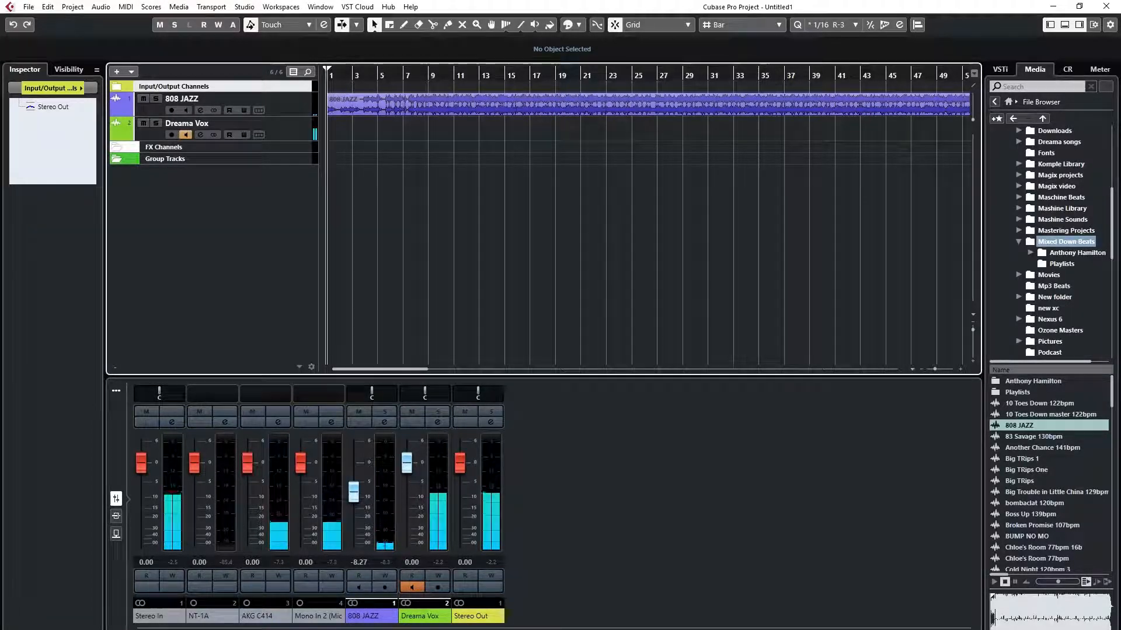
Add eight stereo audio tracks named Vox, with AKG C414 as the input and Stereo Out as the output
right_click(249, 222)
click(284, 230)
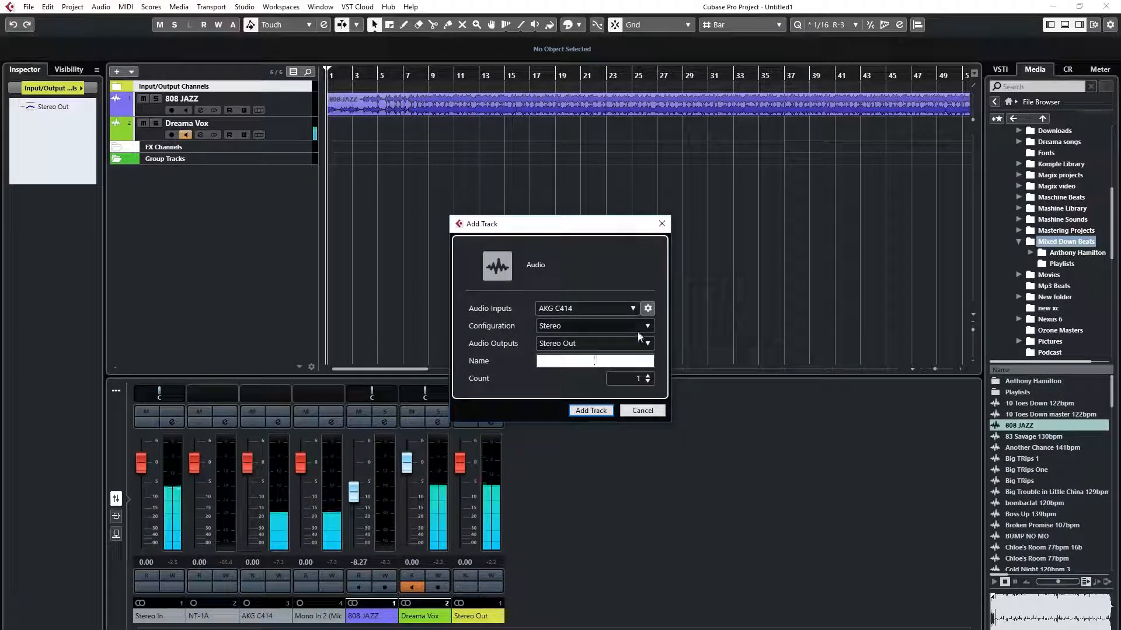
click(648, 377)
click(648, 377)
click(648, 377)
click(648, 376)
click(649, 377)
click(648, 377)
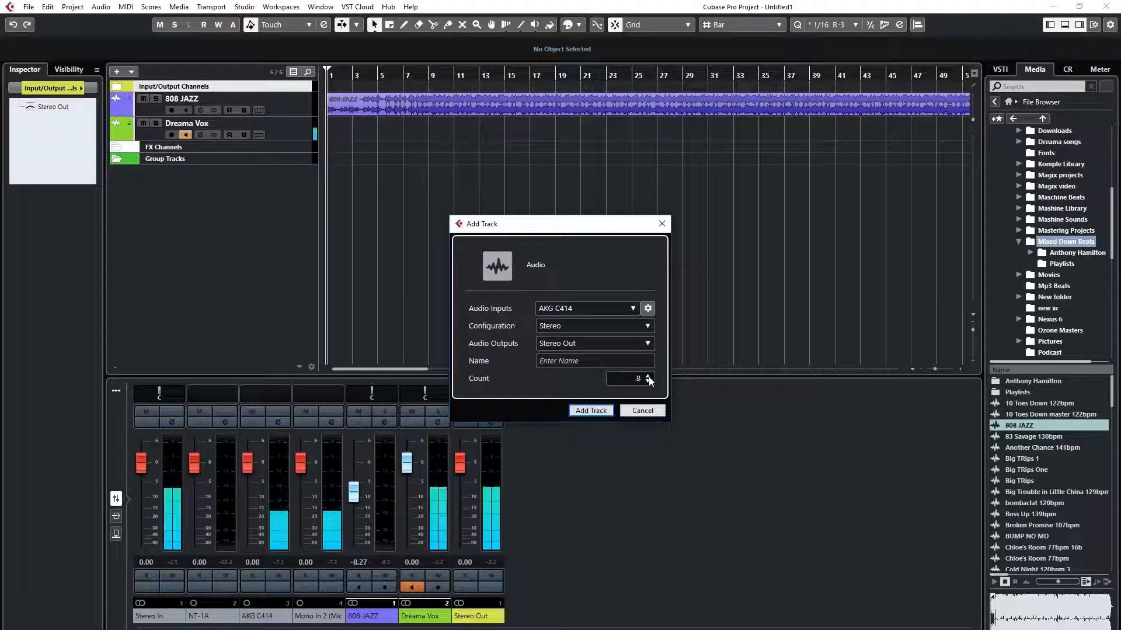
click(649, 377)
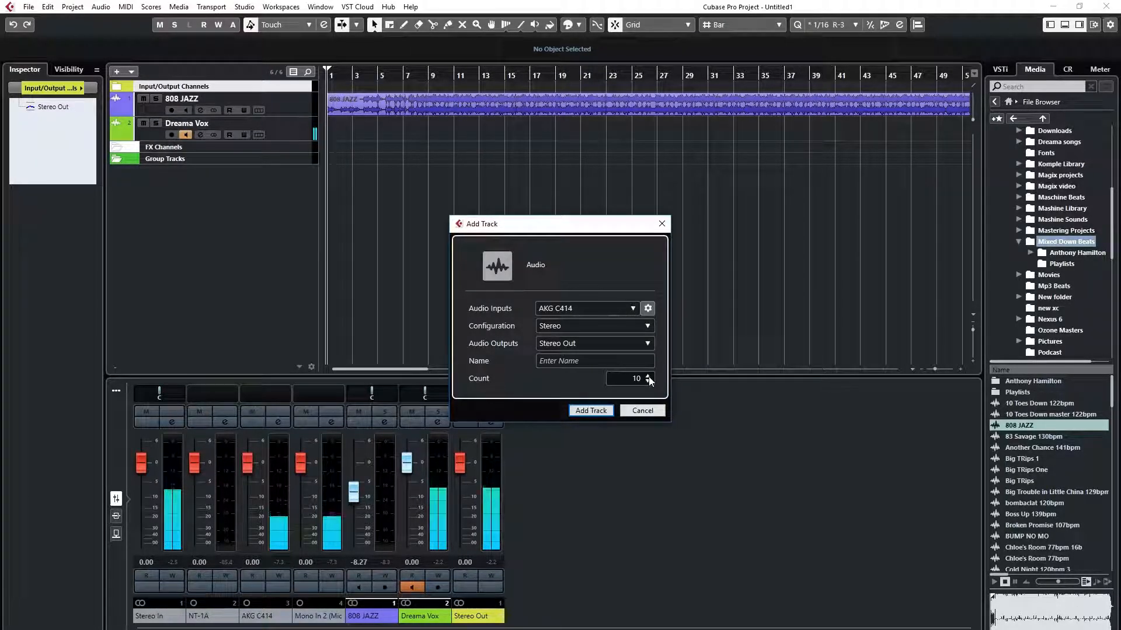
click(647, 381)
click(648, 381)
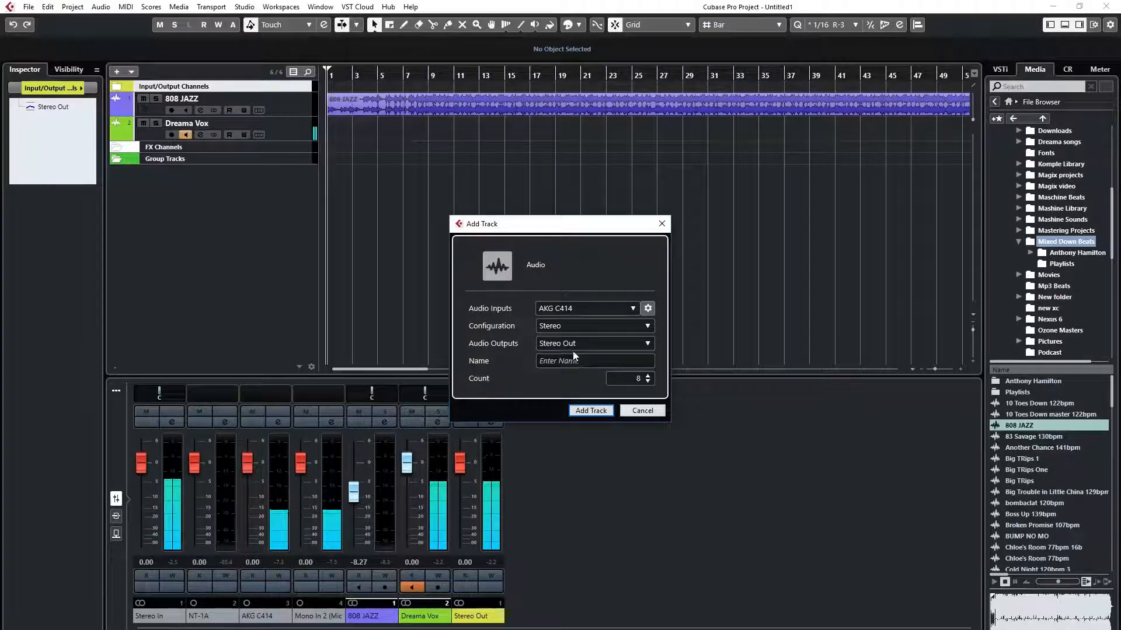
click(571, 360)
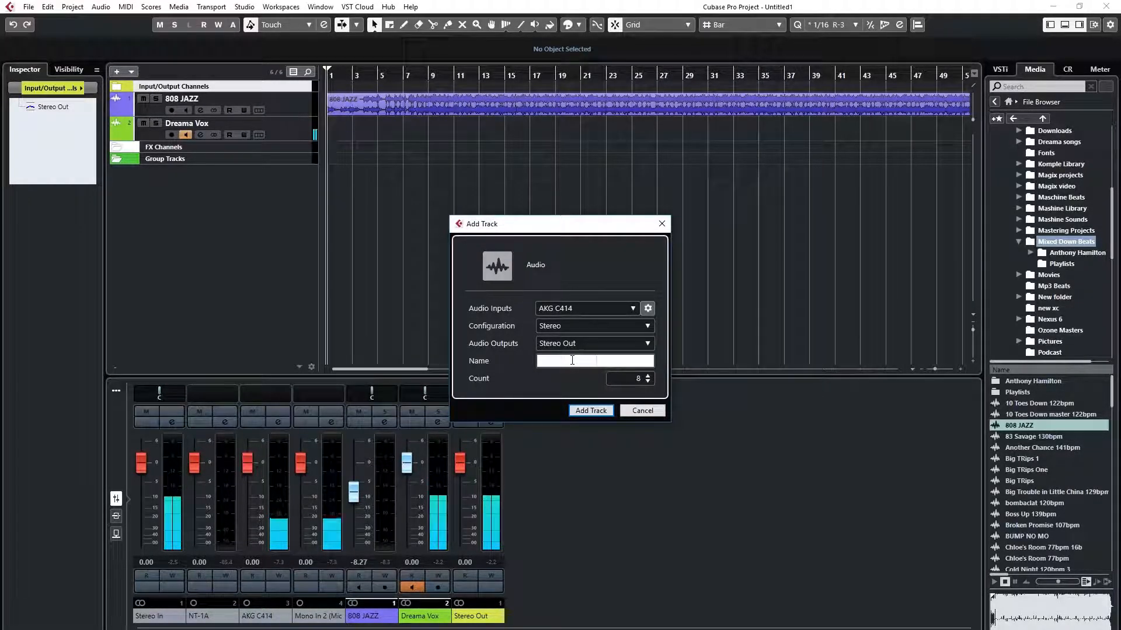
text(Vox)
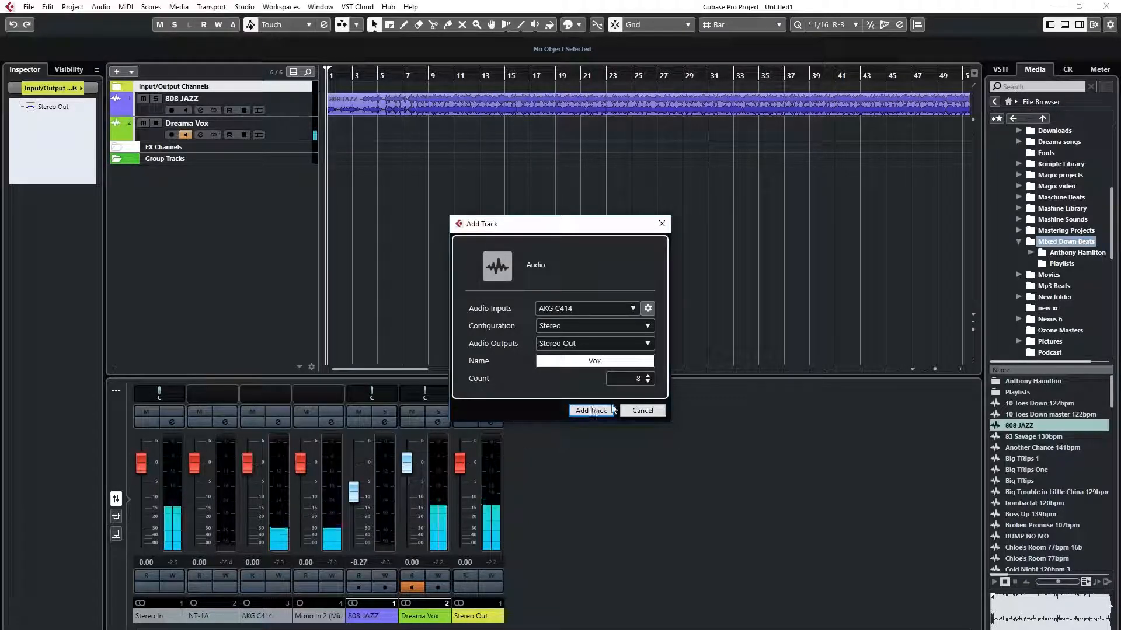
click(590, 411)
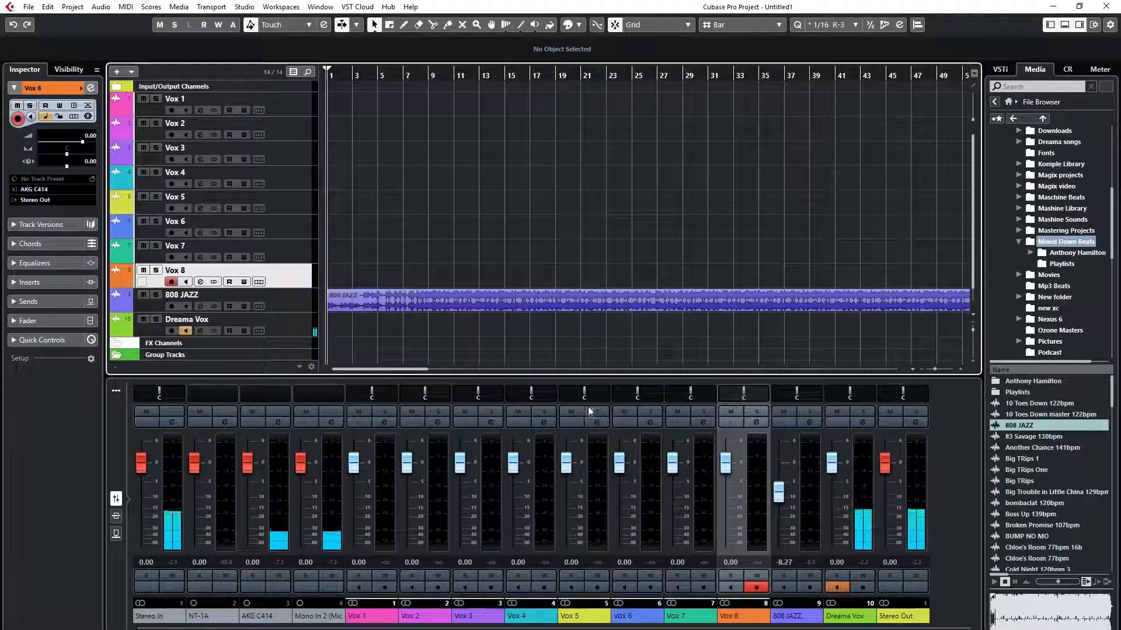
Move the 808 JAZZ track above Vox 1 so it heads the audio tracks
click(299, 303)
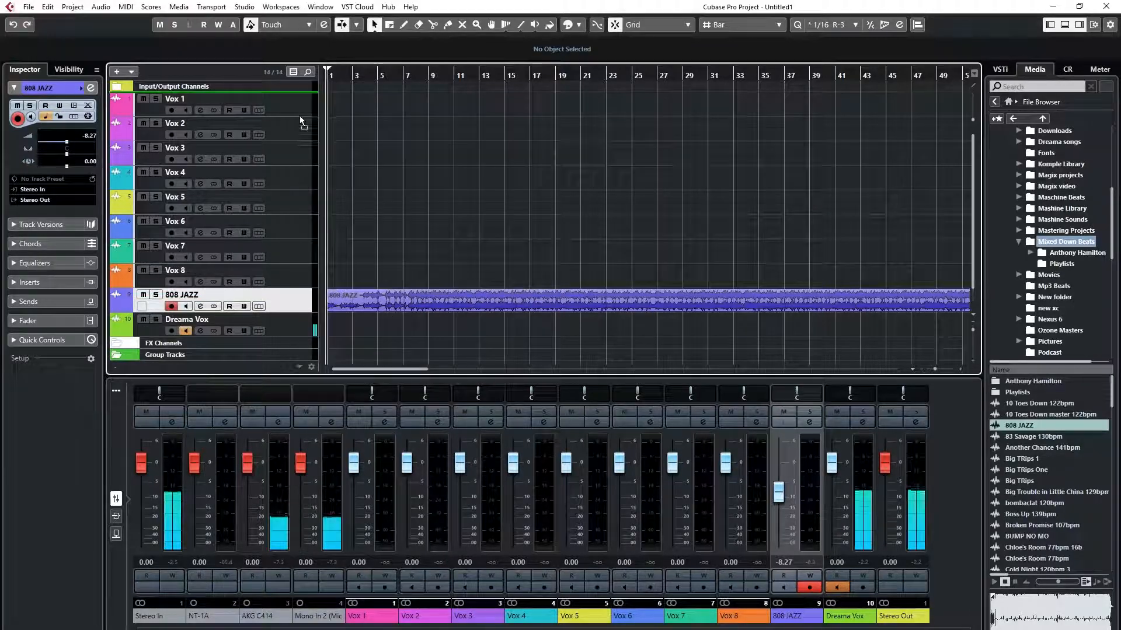
drag(299, 109, 299, 110)
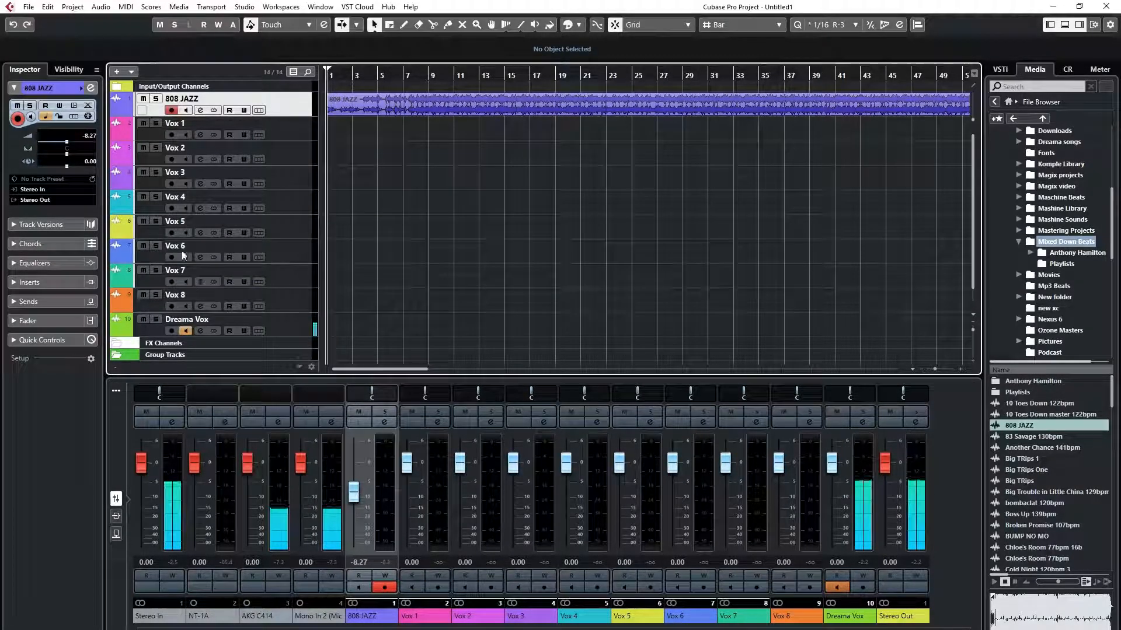
Route Vox 1 through Vox 8 to a new stereo group channel named Vox Bus, created inside a folder with Stereo Out as output
click(156, 136)
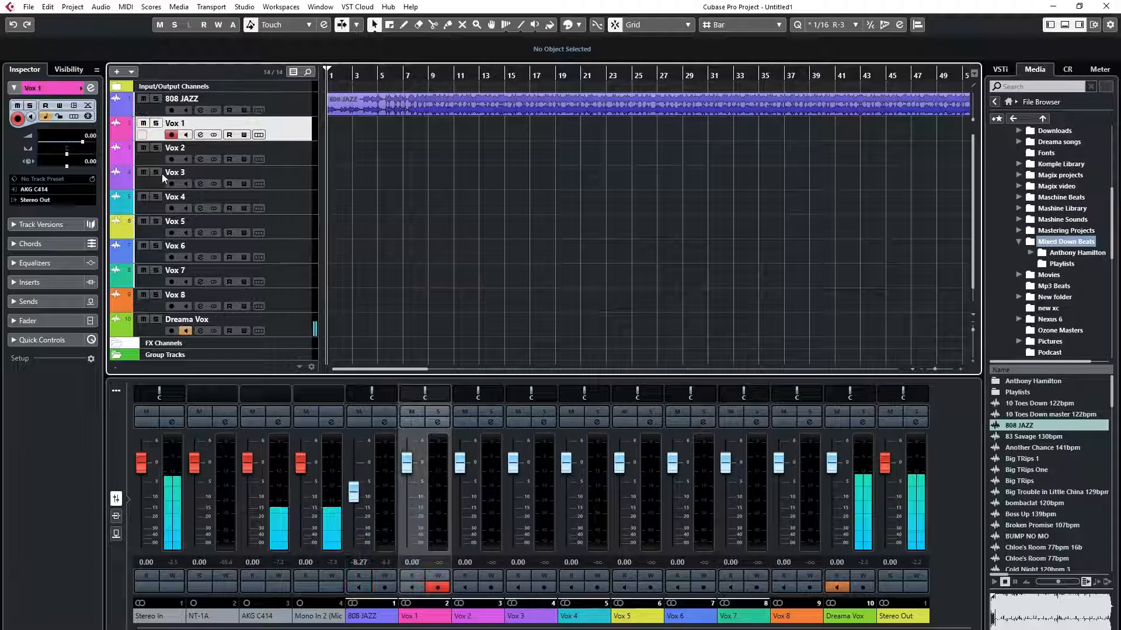
shift+click(155, 306)
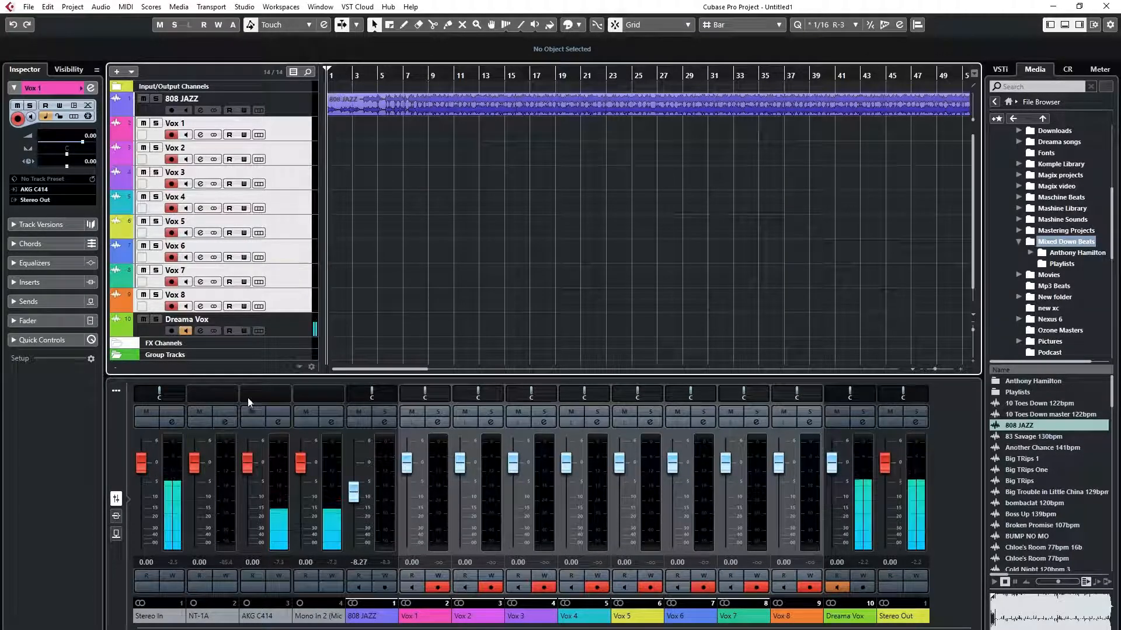
right_click(422, 619)
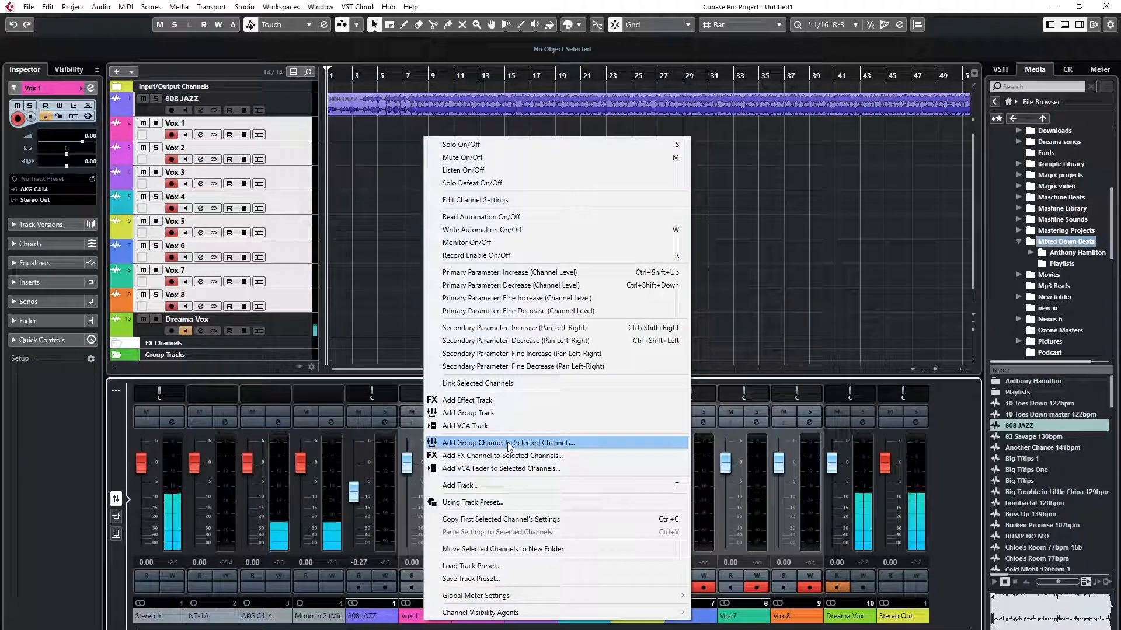
click(492, 443)
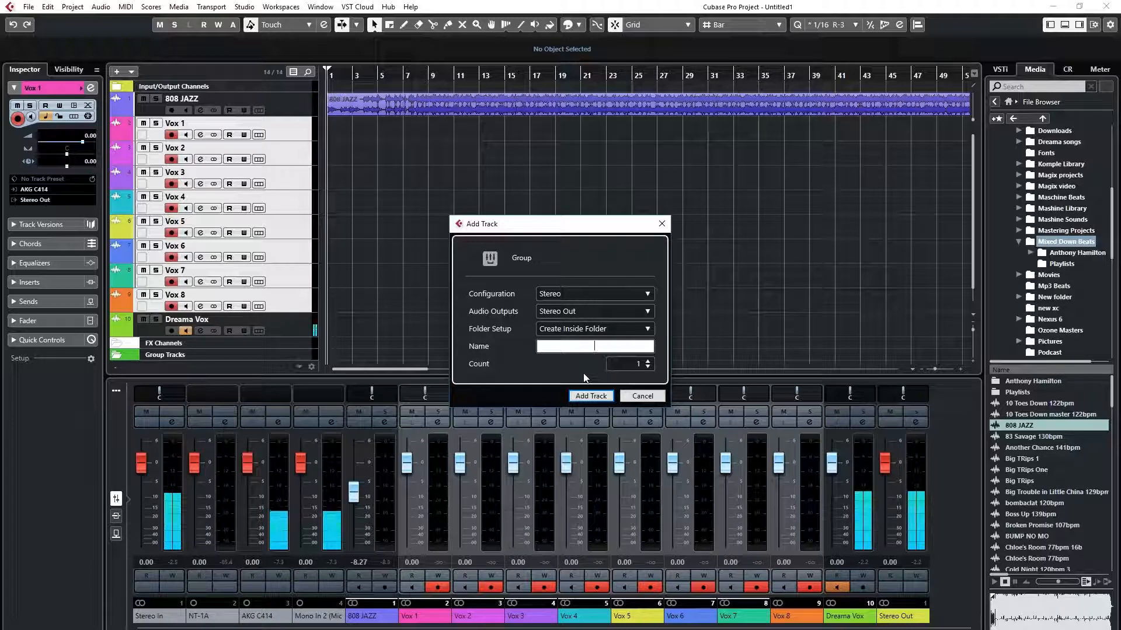
text(Vo)
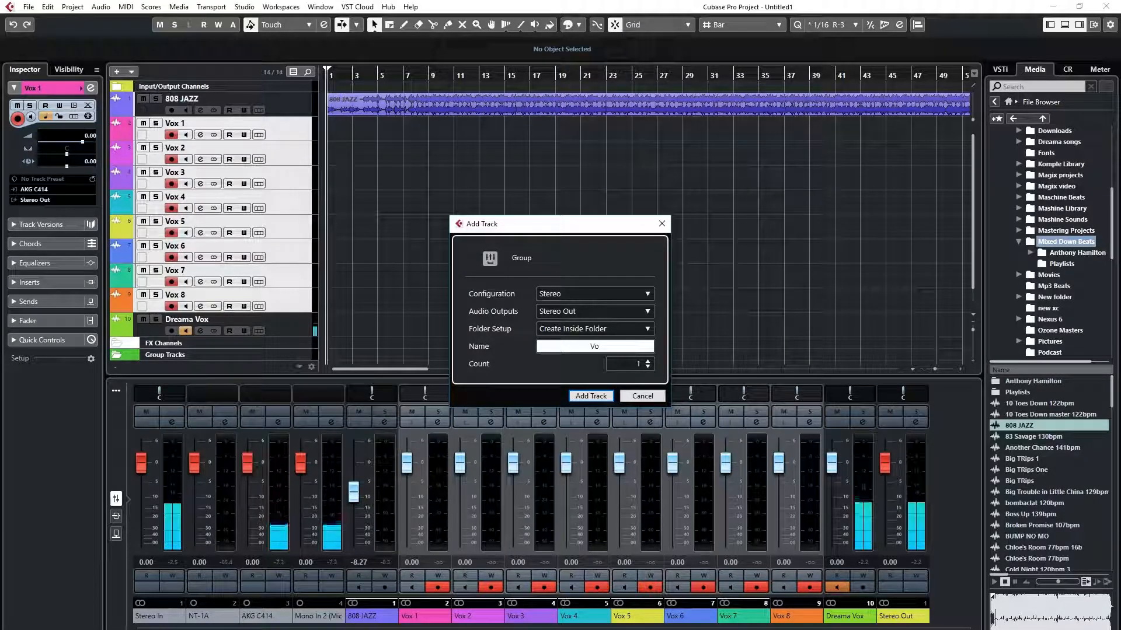
text(x Bus)
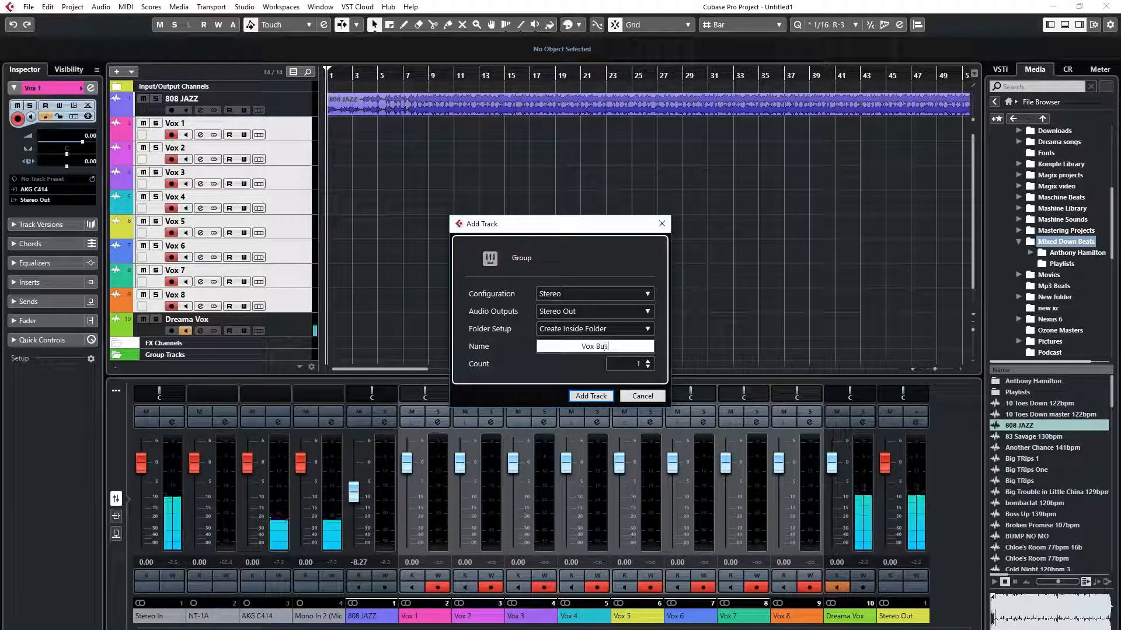
click(603, 399)
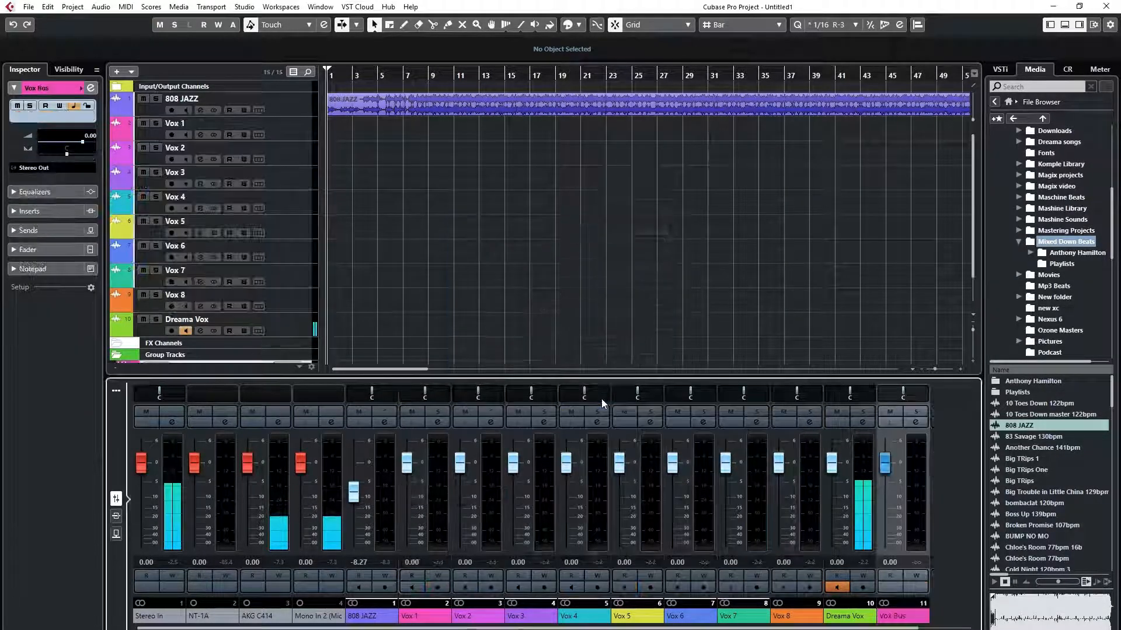
click(915, 422)
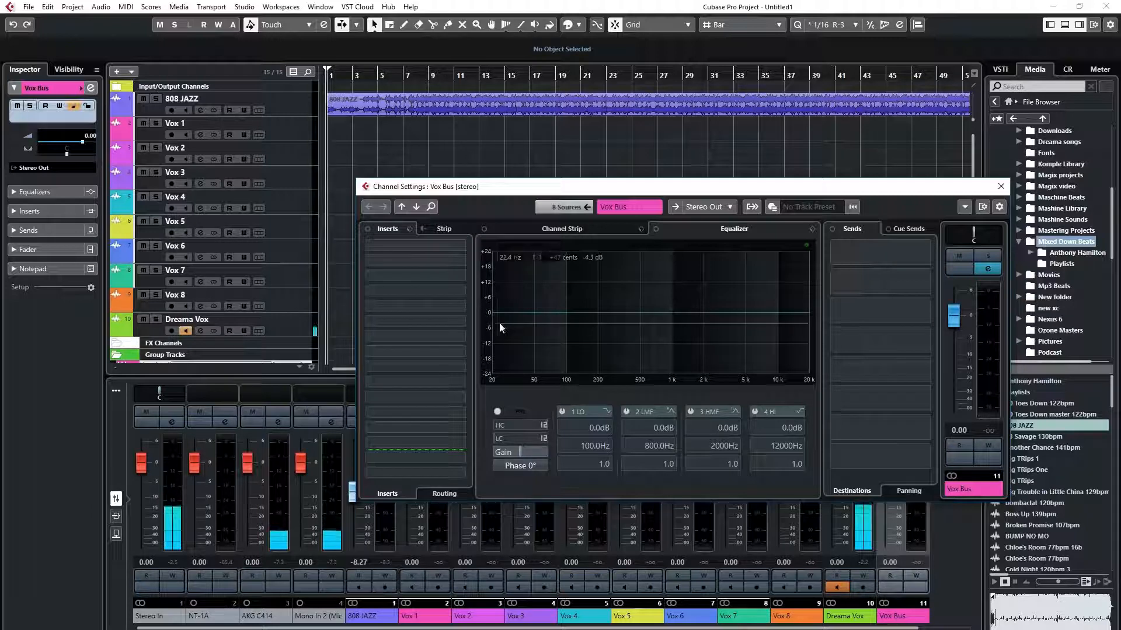
click(411, 245)
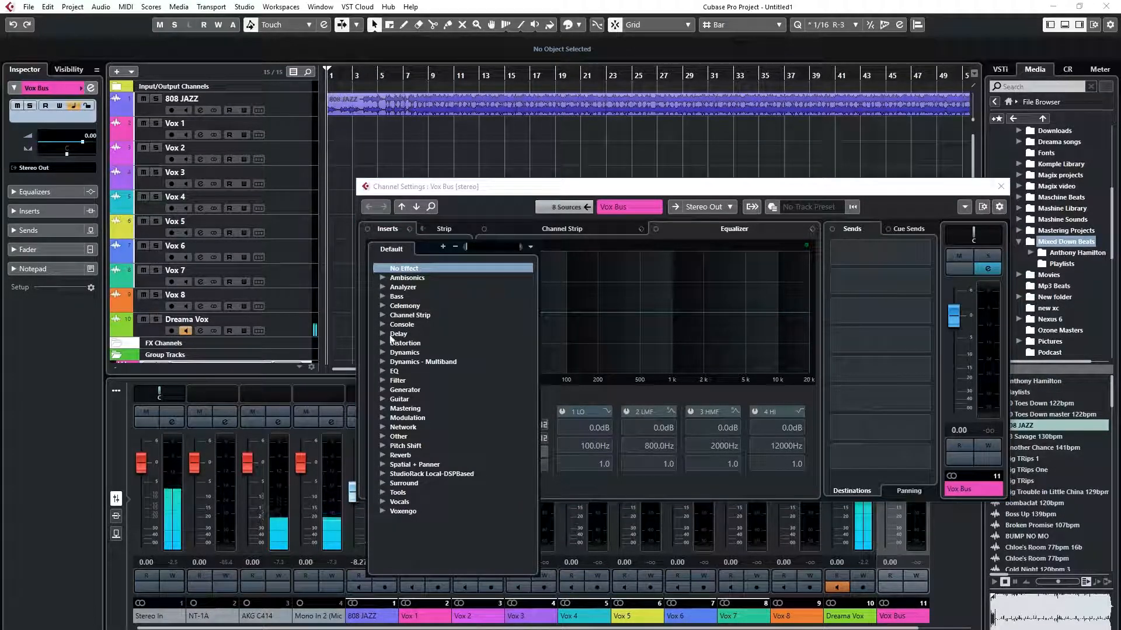
click(383, 373)
scroll(419, 411, down, 2)
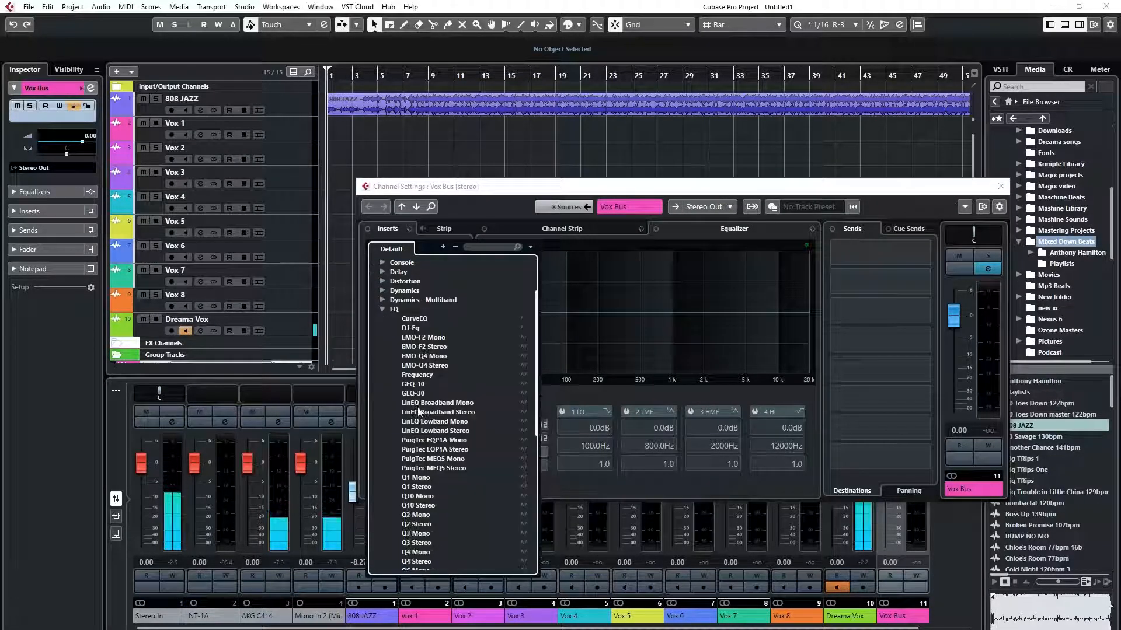
click(292, 303)
click(292, 303)
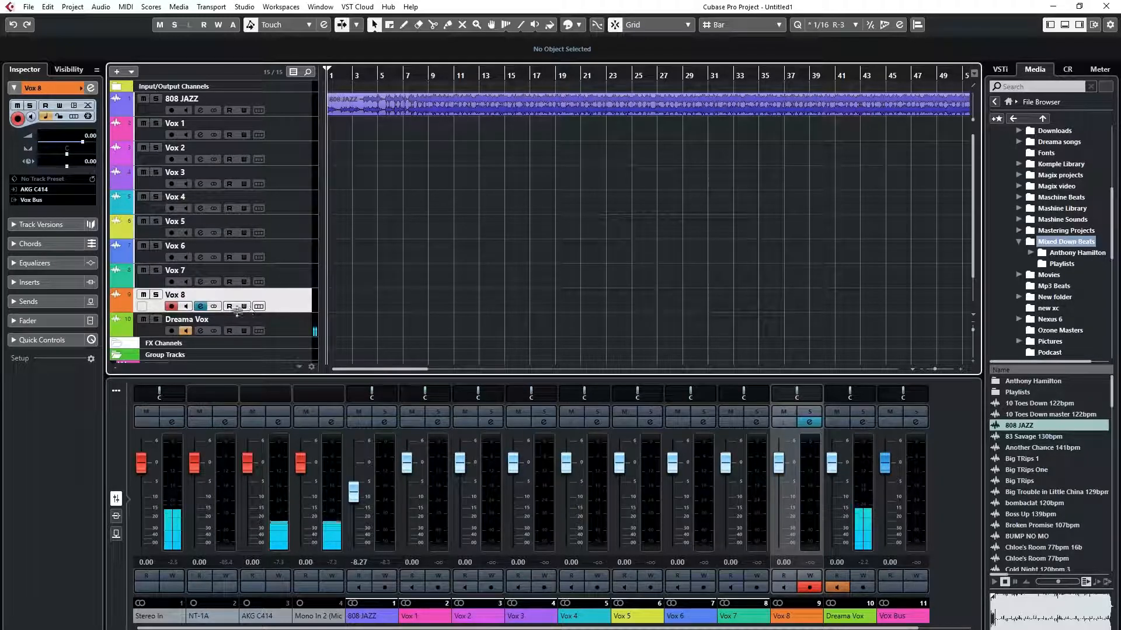
Open the channel settings of the Vox Bus group track
scroll(229, 328, down, 2)
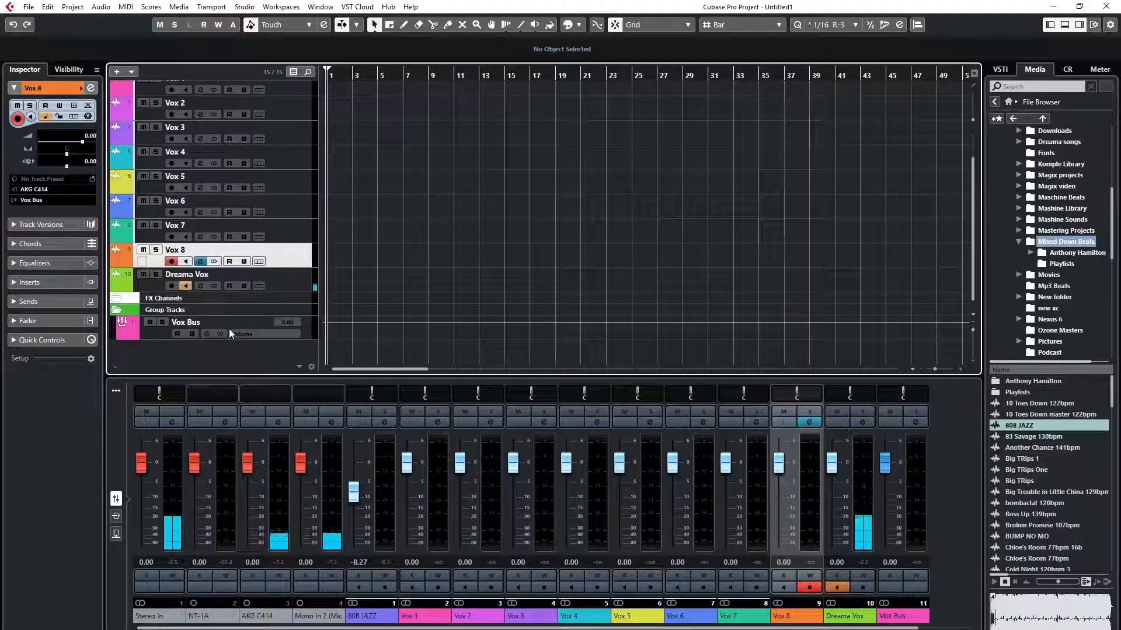
click(168, 332)
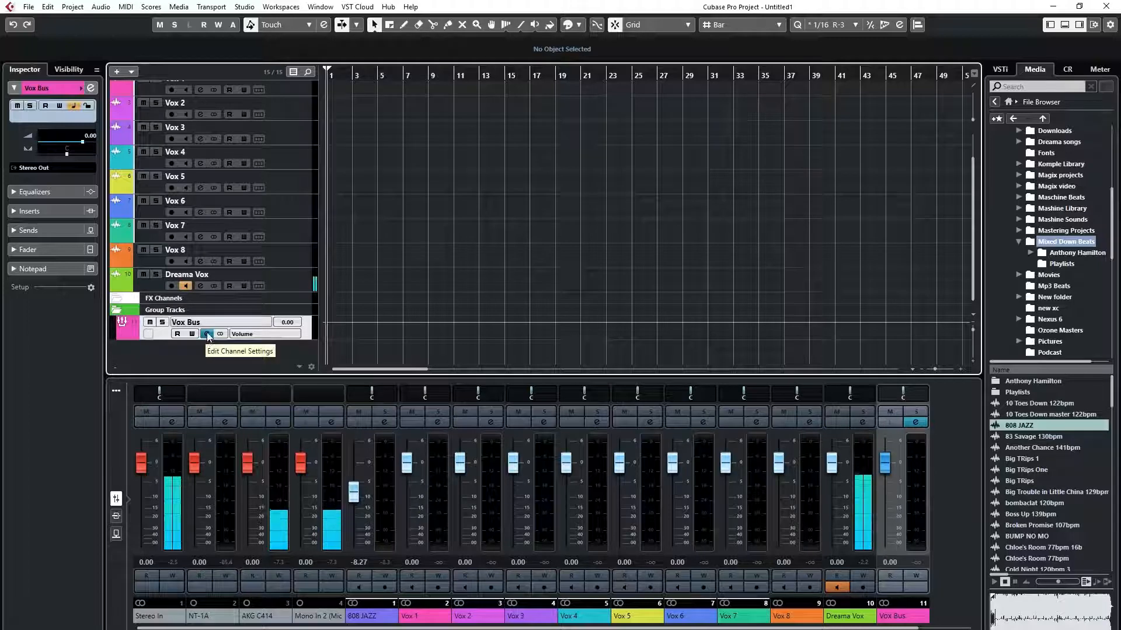
click(207, 333)
click(207, 332)
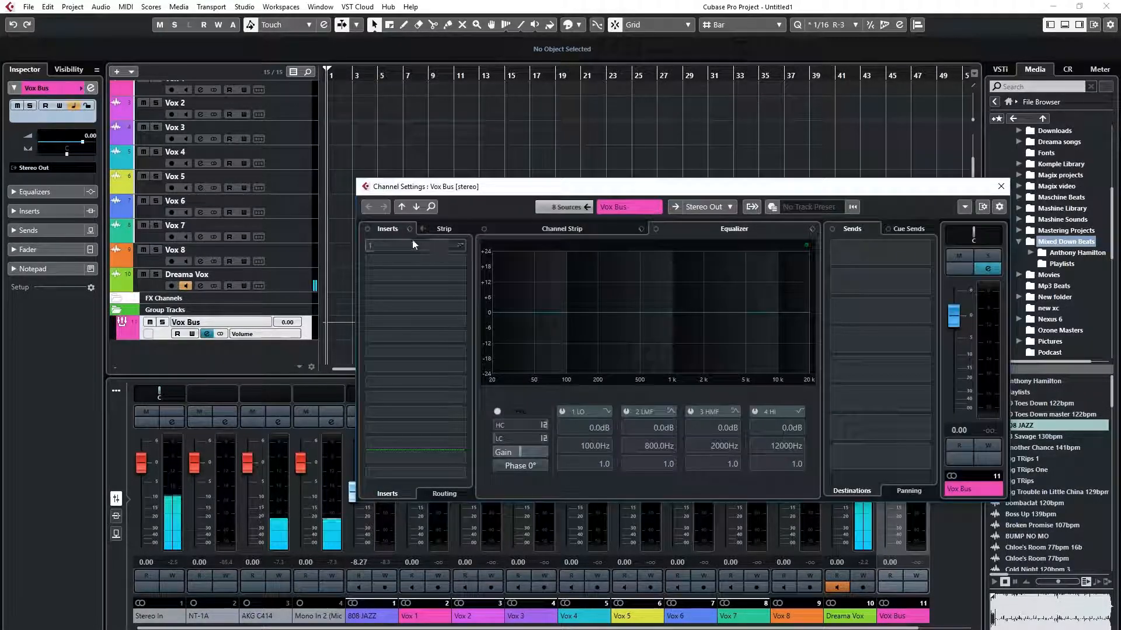
Load the StudioEQ effect from the EQ category into the first insert slot of Vox Bus
click(460, 245)
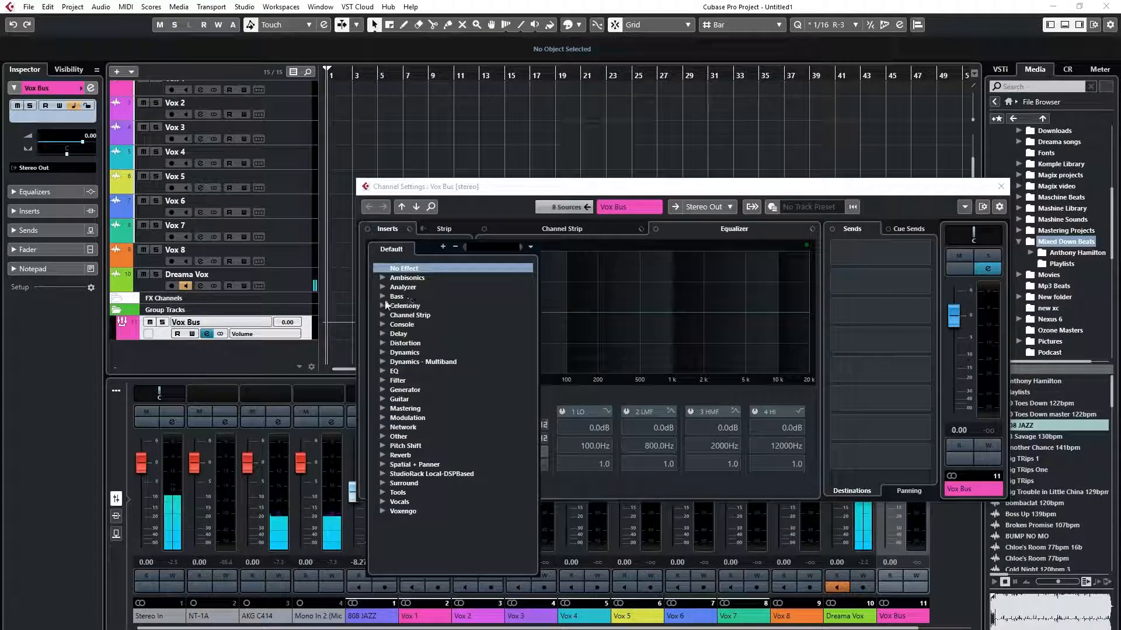
click(380, 315)
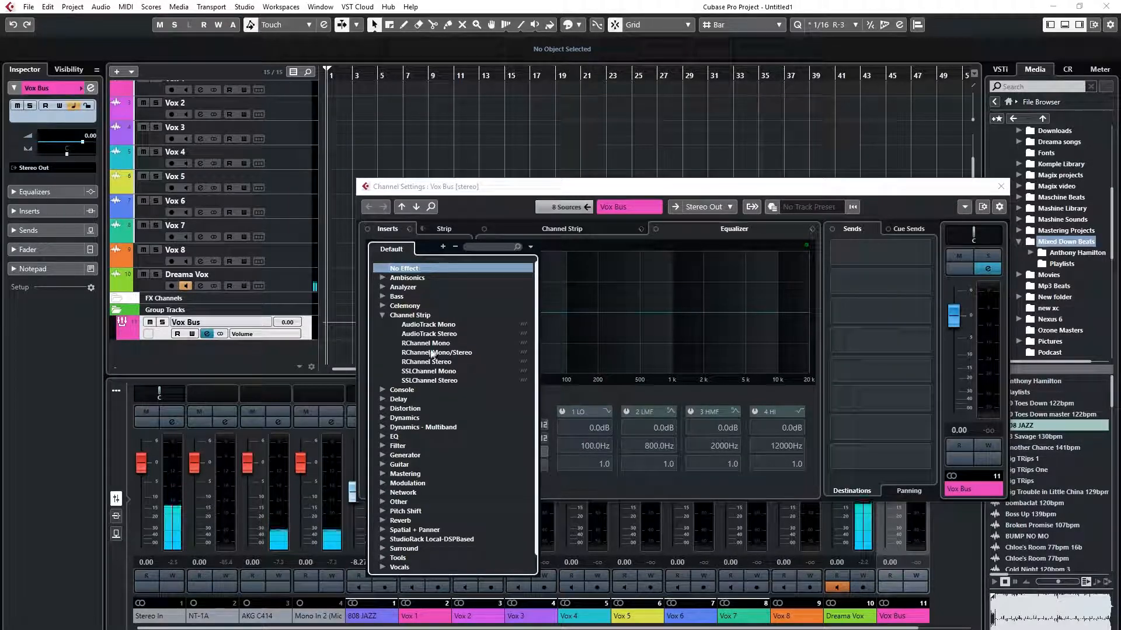
click(388, 315)
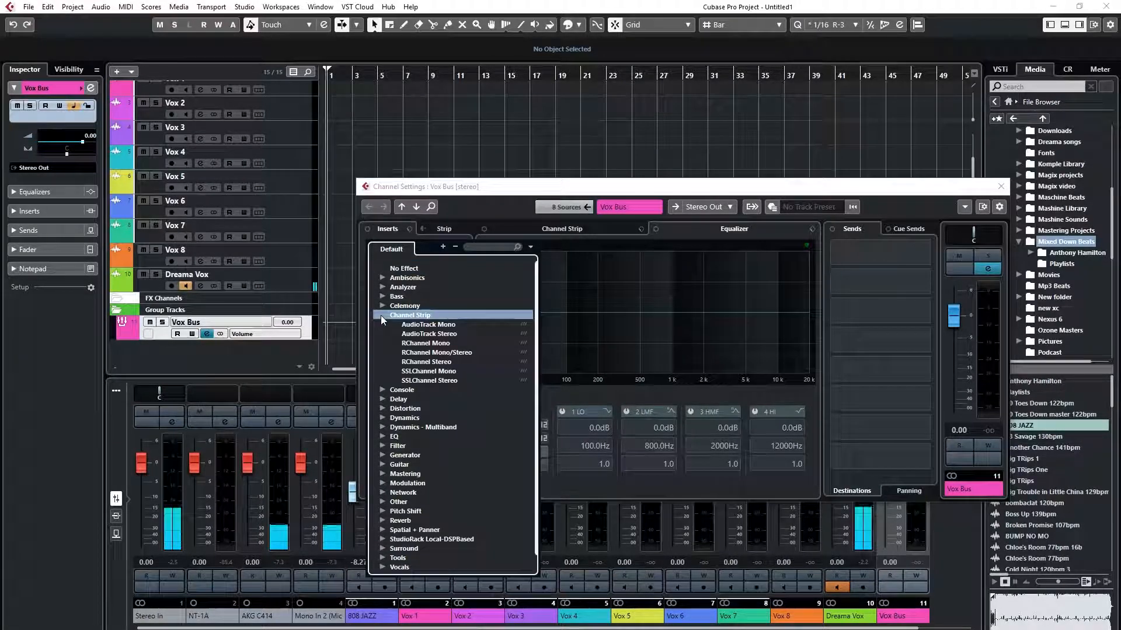
click(382, 315)
click(383, 371)
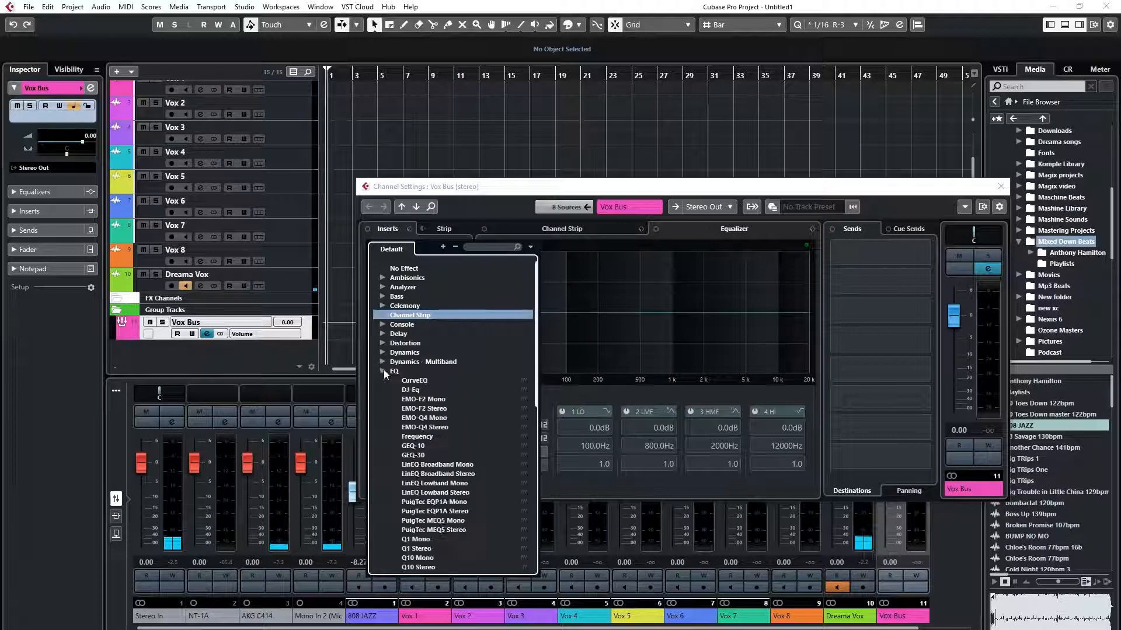
scroll(427, 461, down, 2)
scroll(426, 458, down, 8)
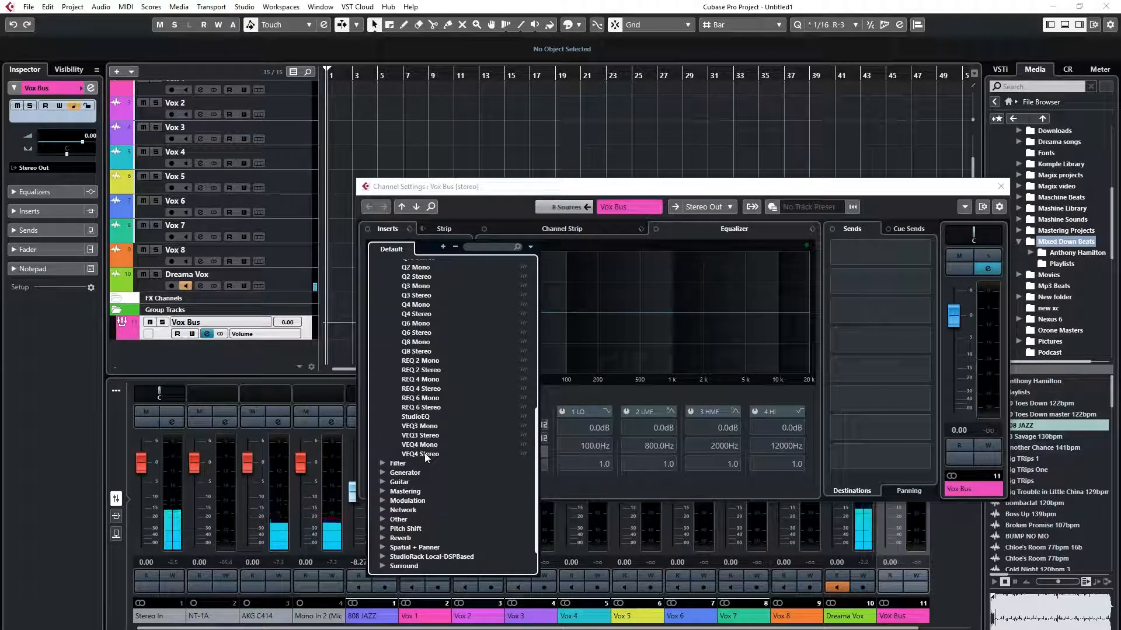
click(424, 417)
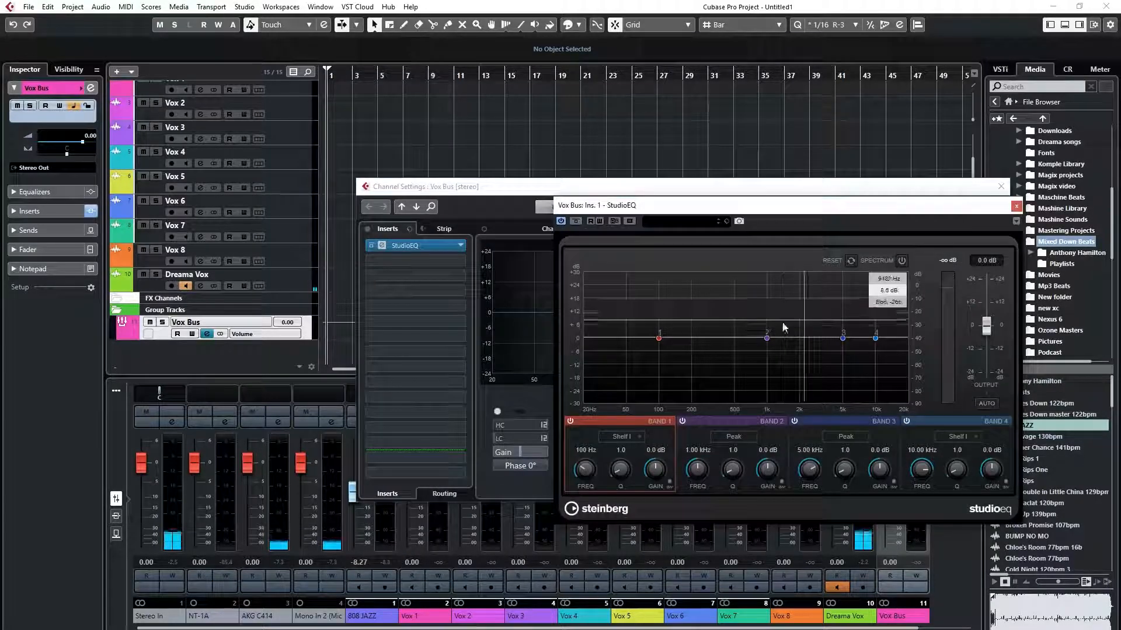
Turn off input monitoring on Dreama Vox and enable it on Vox 8, moving the StudioEQ window clear of the mixer's Vox Bus channel
click(186, 286)
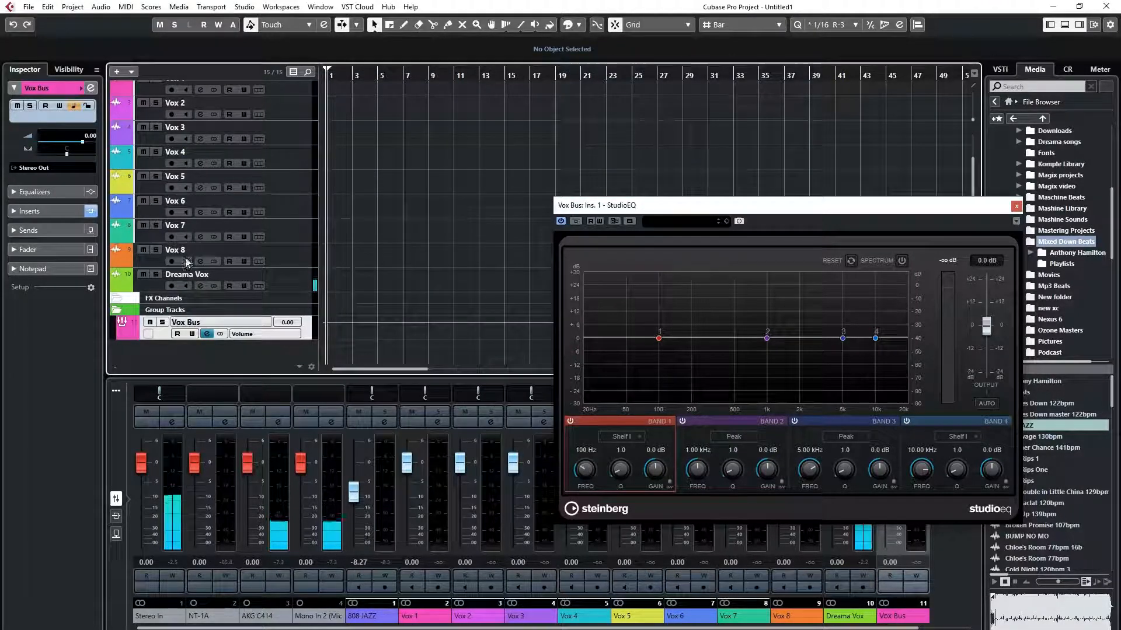
click(185, 261)
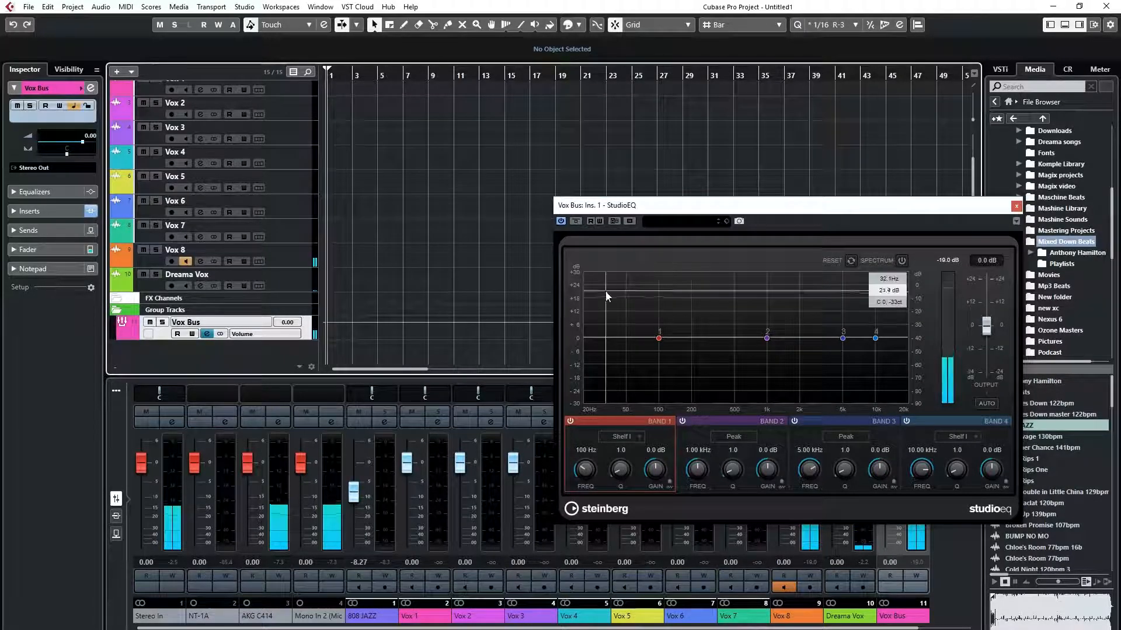
drag(770, 213, 611, 162)
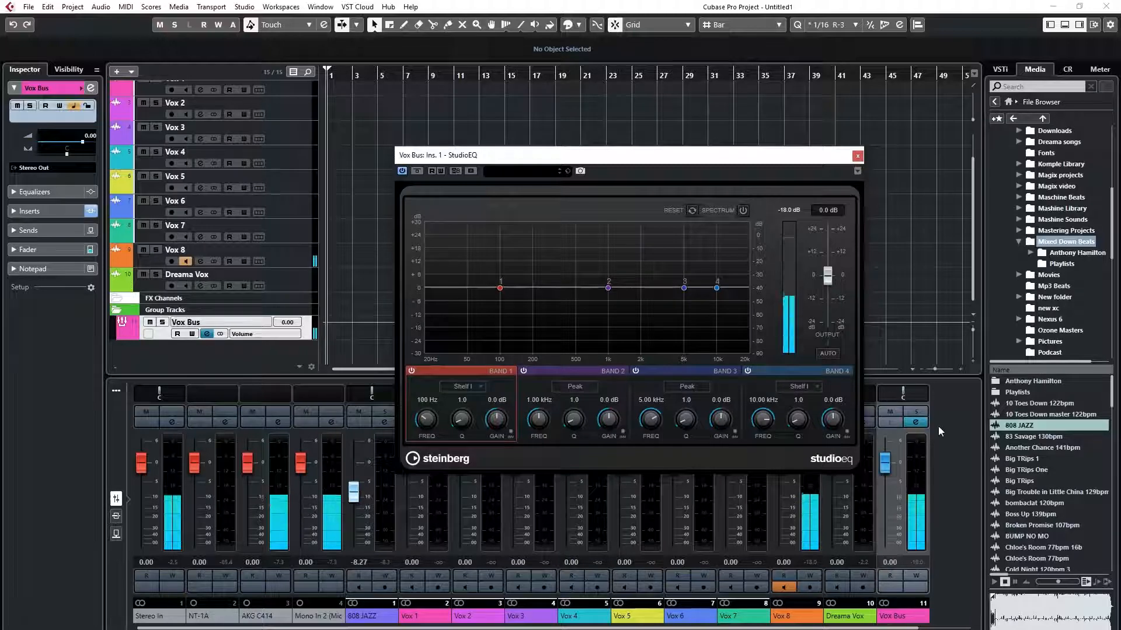
Load API-2500 Stereo from the Dynamics category into the second Vox Bus insert slot and apply its Lead Vox preset
click(915, 424)
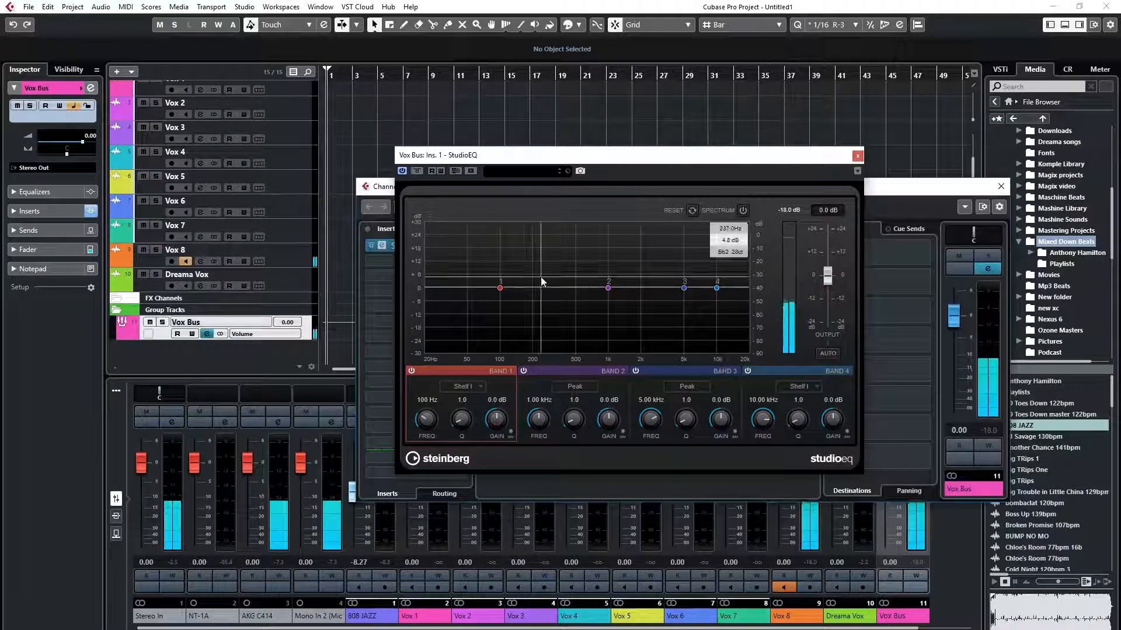
drag(611, 158, 742, 69)
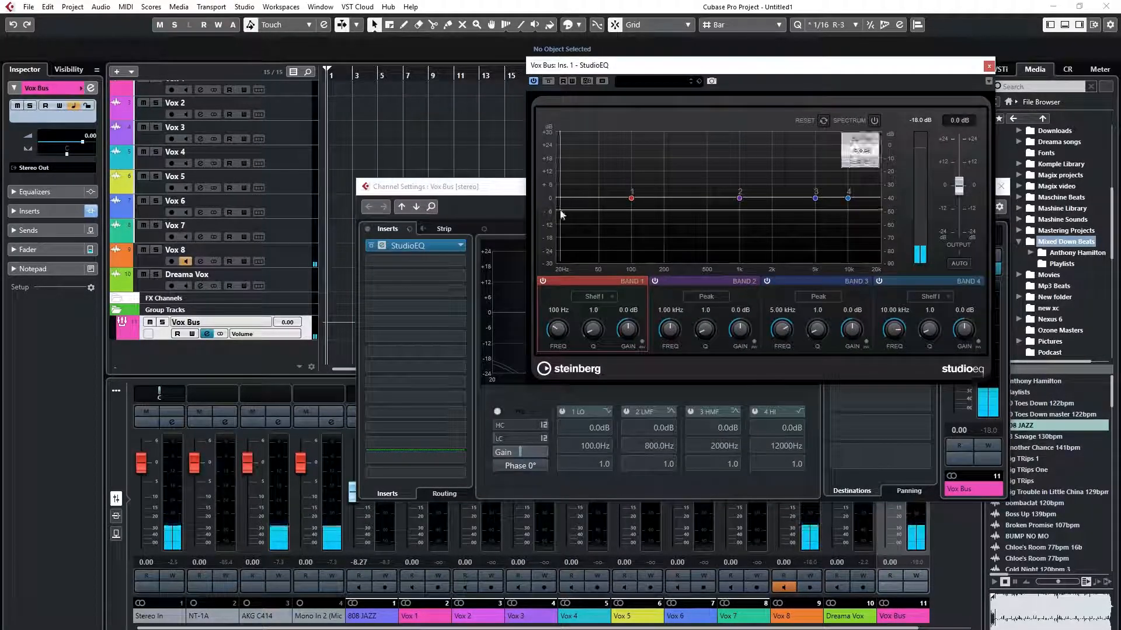
click(455, 264)
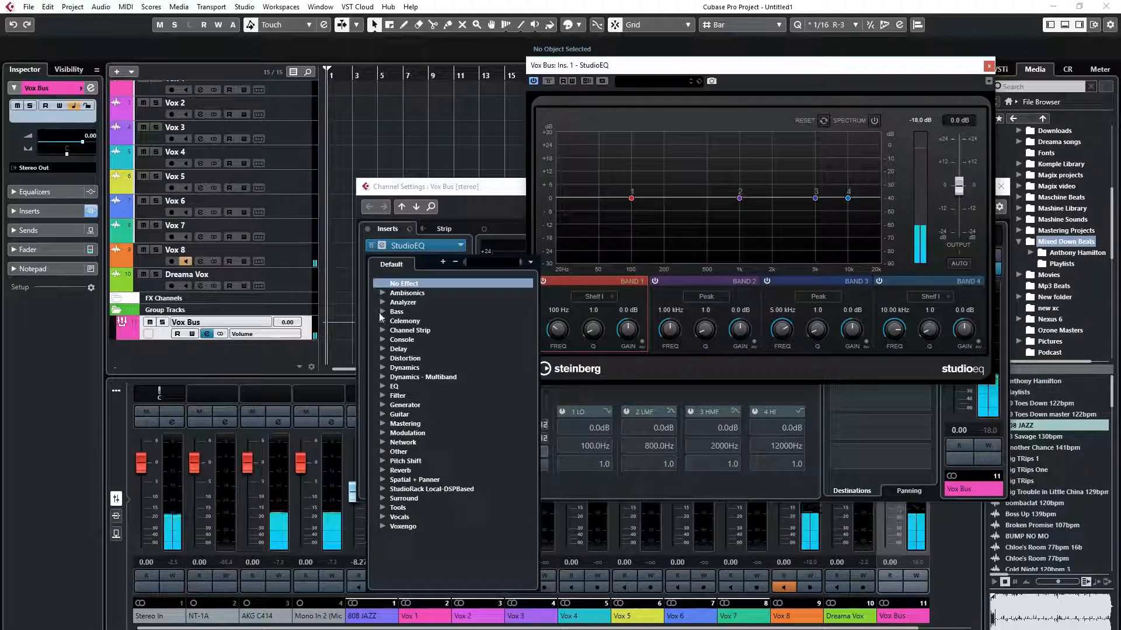
click(381, 370)
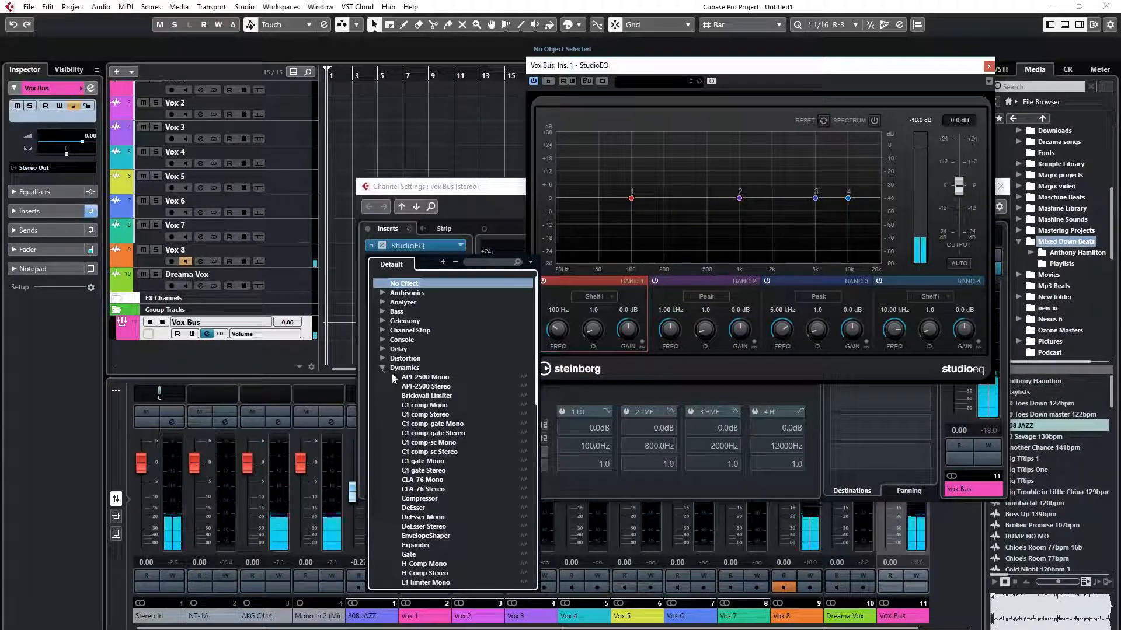
click(426, 386)
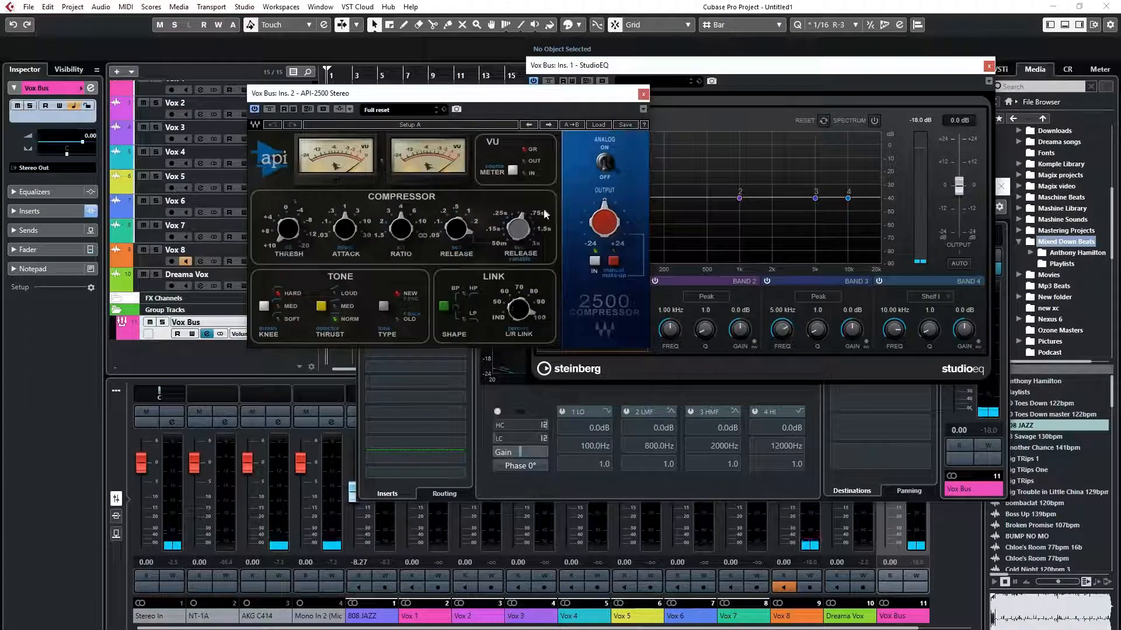
click(599, 125)
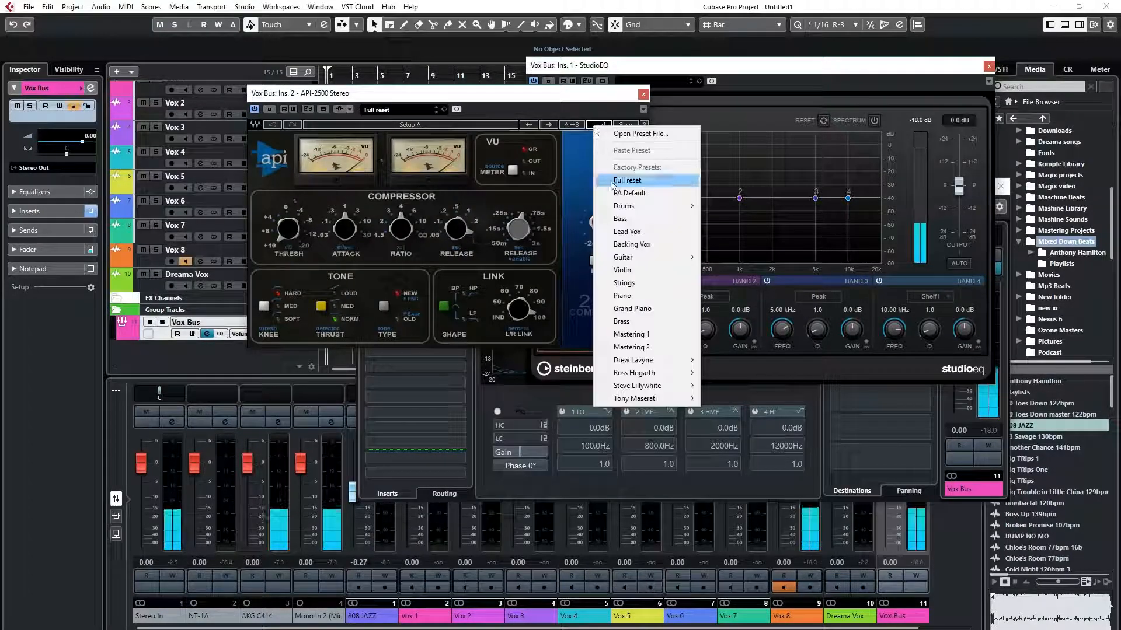
click(659, 233)
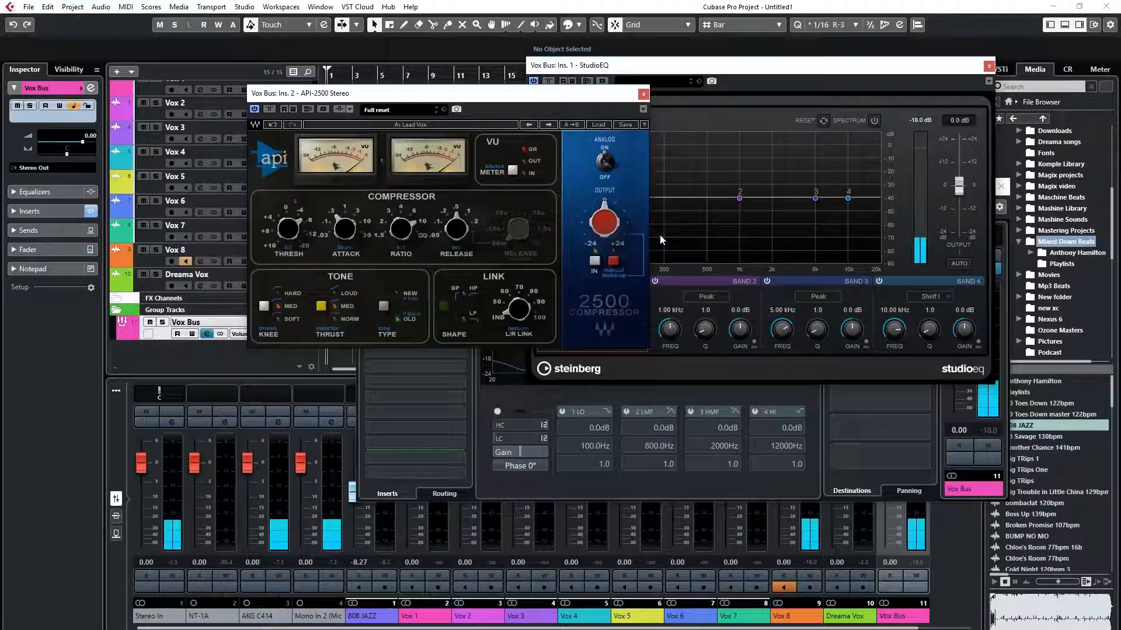
click(643, 95)
Load the Noise Gate module in the Vox Bus channel strip
drag(509, 196, 302, 340)
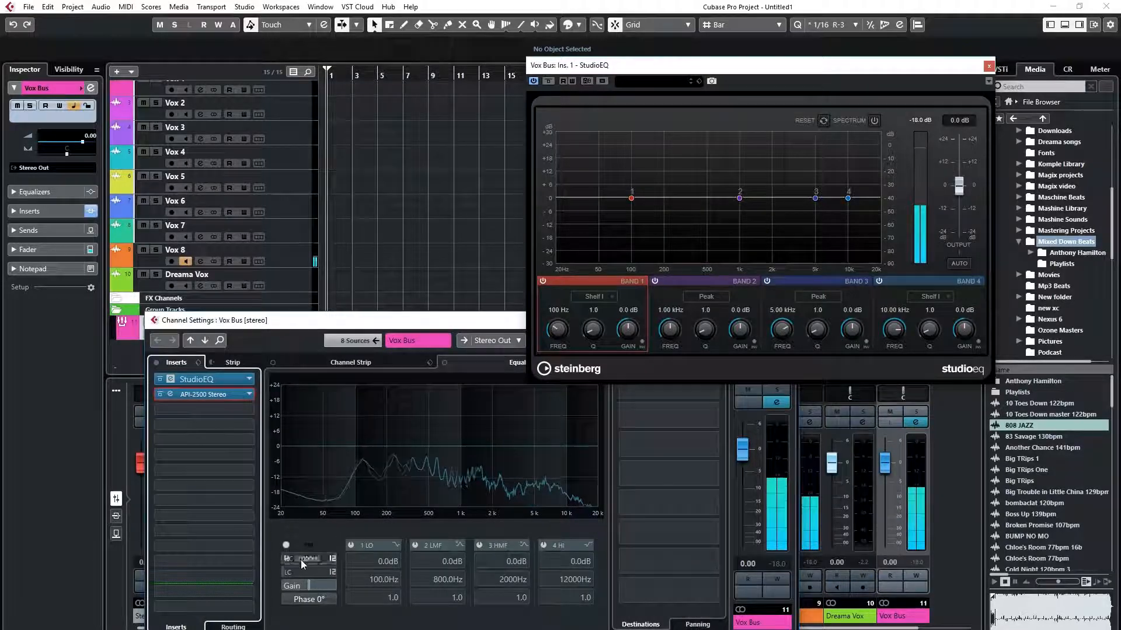
click(349, 363)
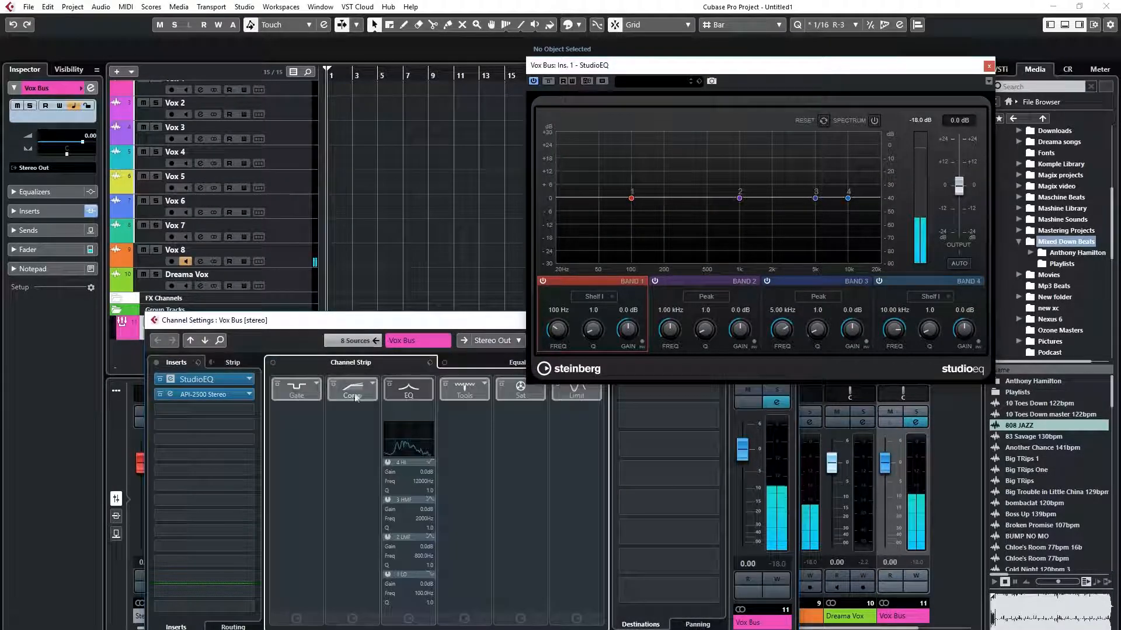
click(318, 383)
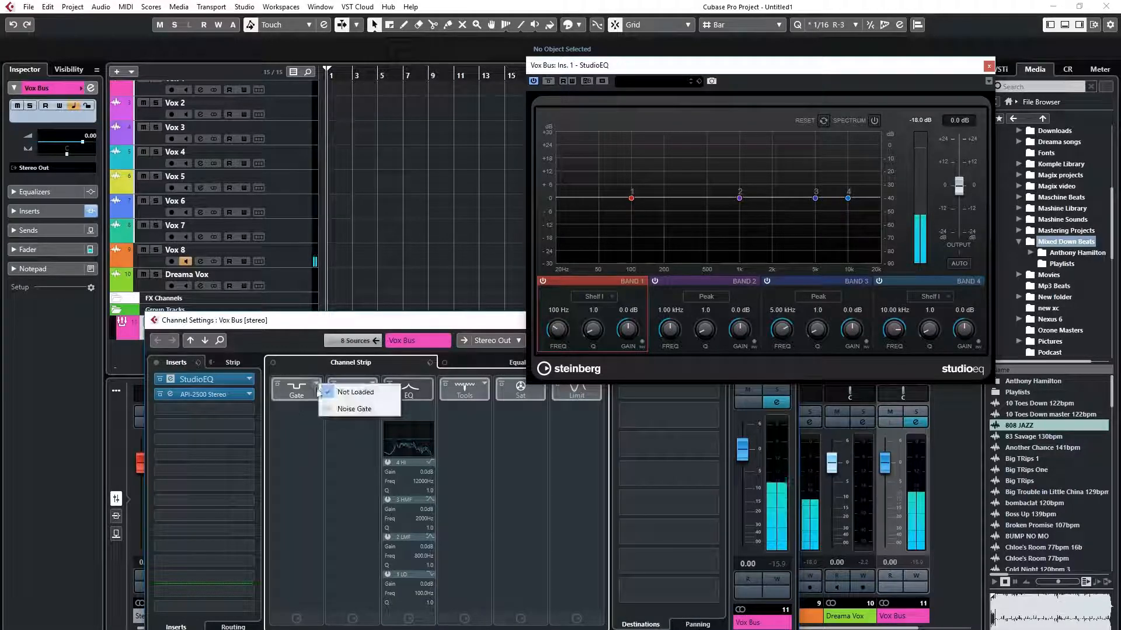
click(346, 408)
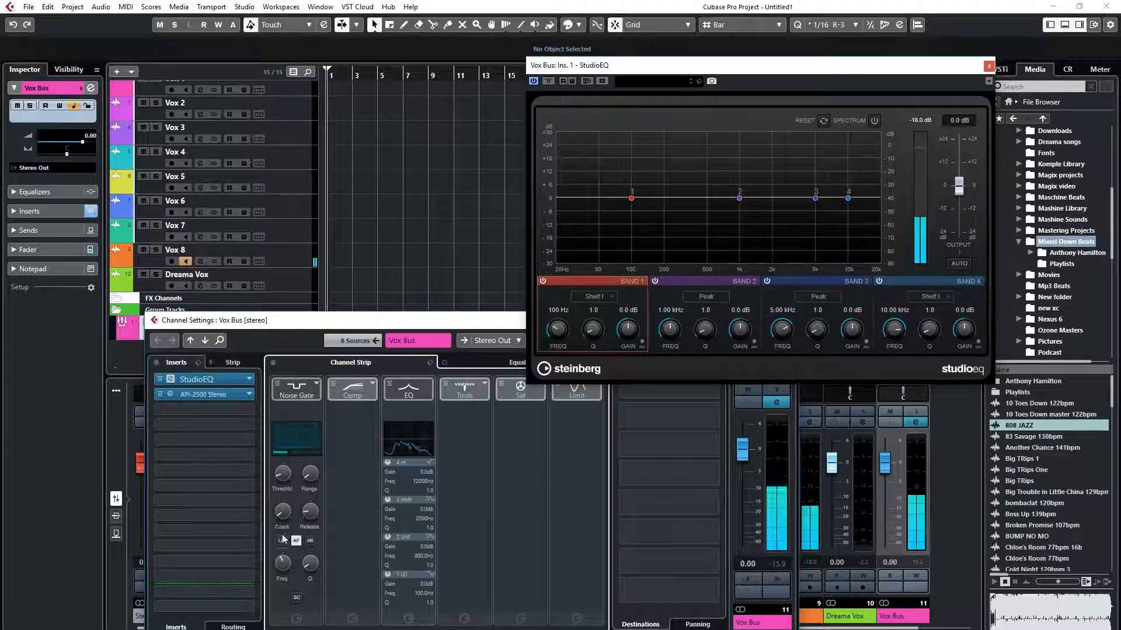
Try two channel EQ cuts on Vox Bus, about -7.5 dB at 102 Hz and -6.6 dB at 203 Hz, and switch both bands off
click(409, 390)
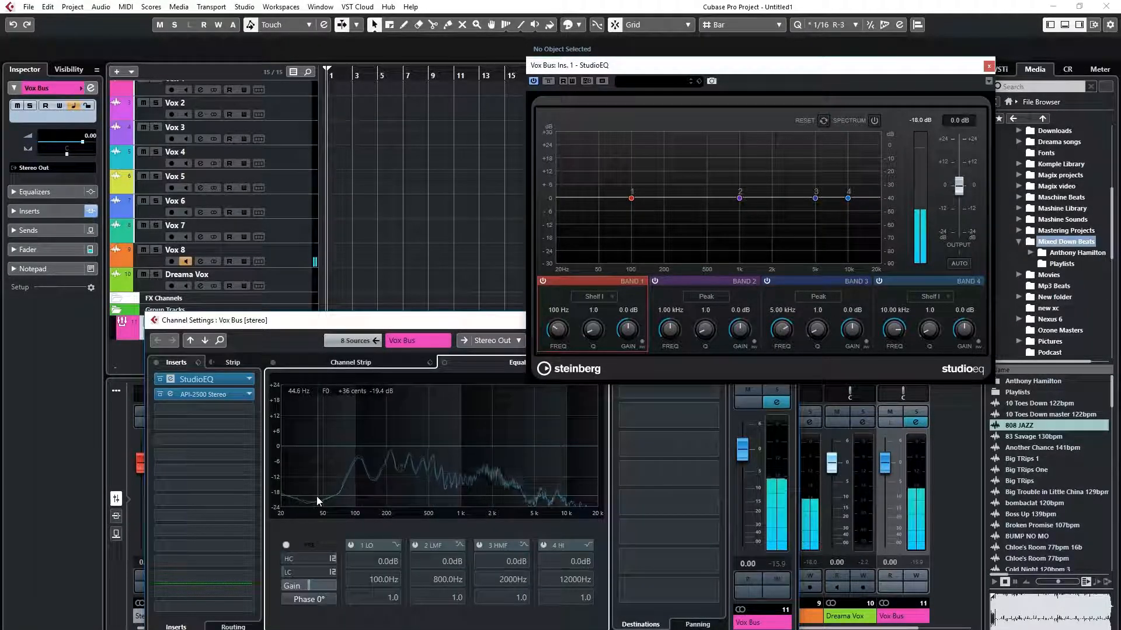
click(364, 465)
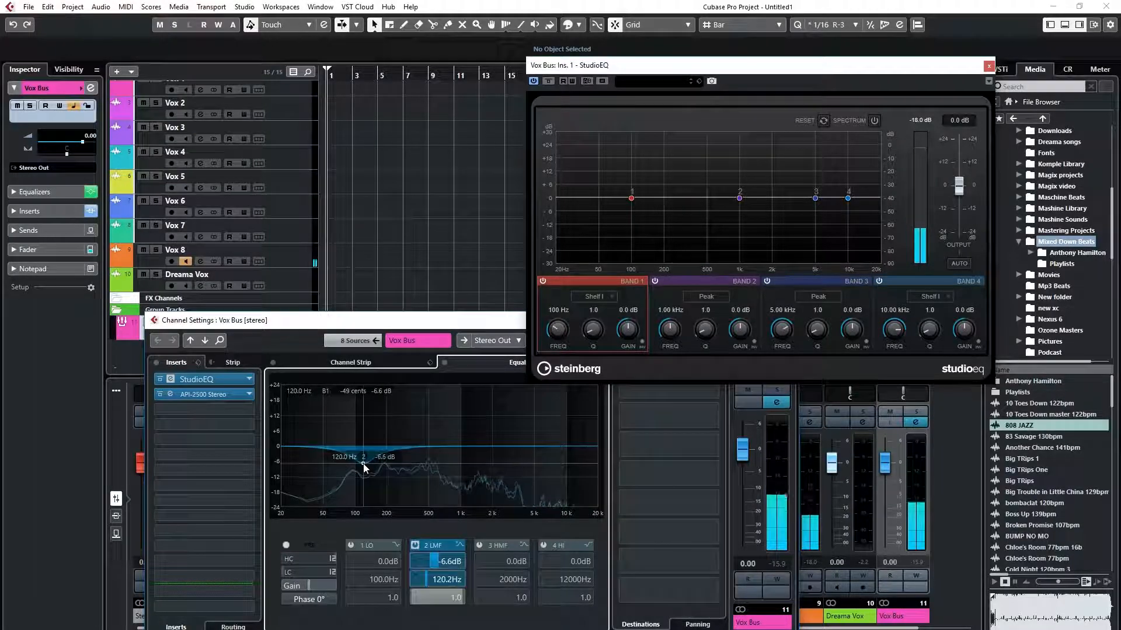
drag(363, 465, 387, 463)
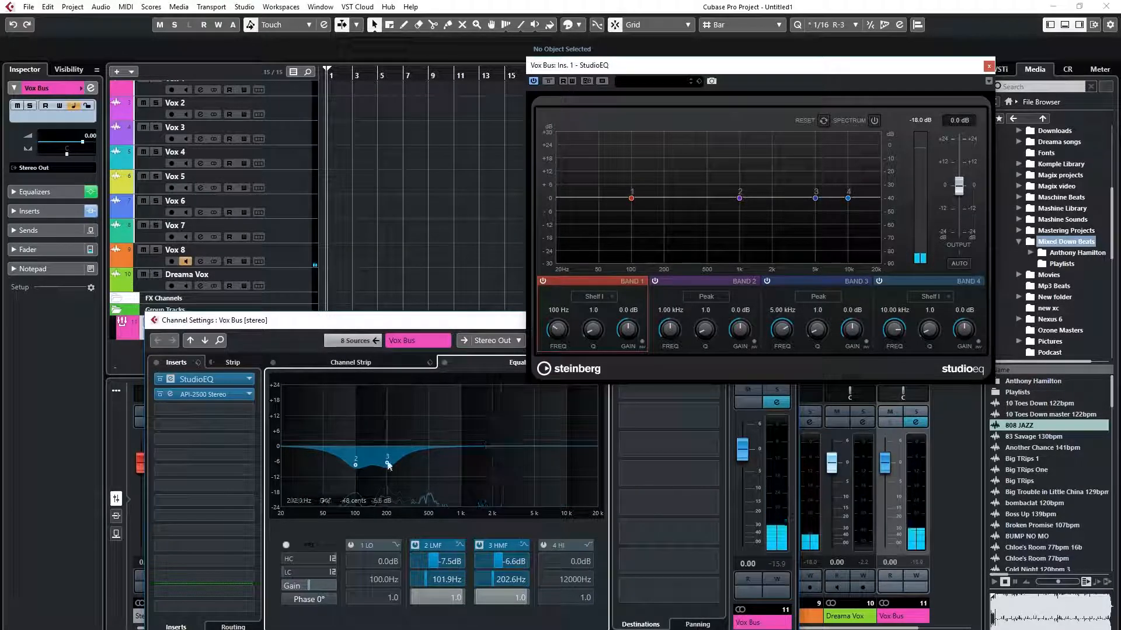
click(415, 545)
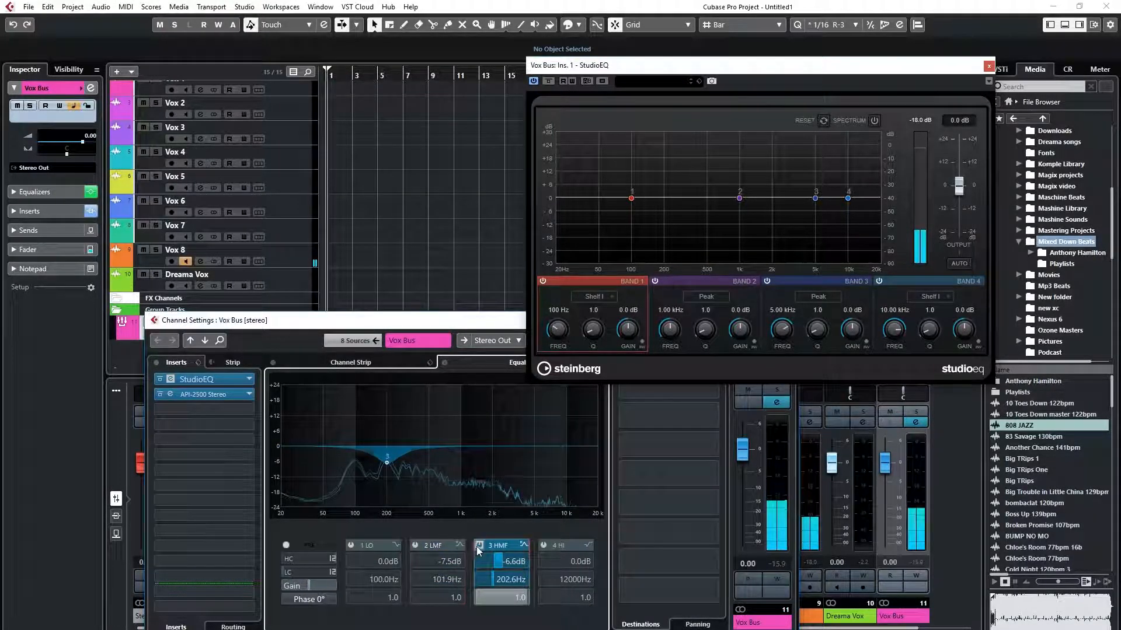
click(478, 545)
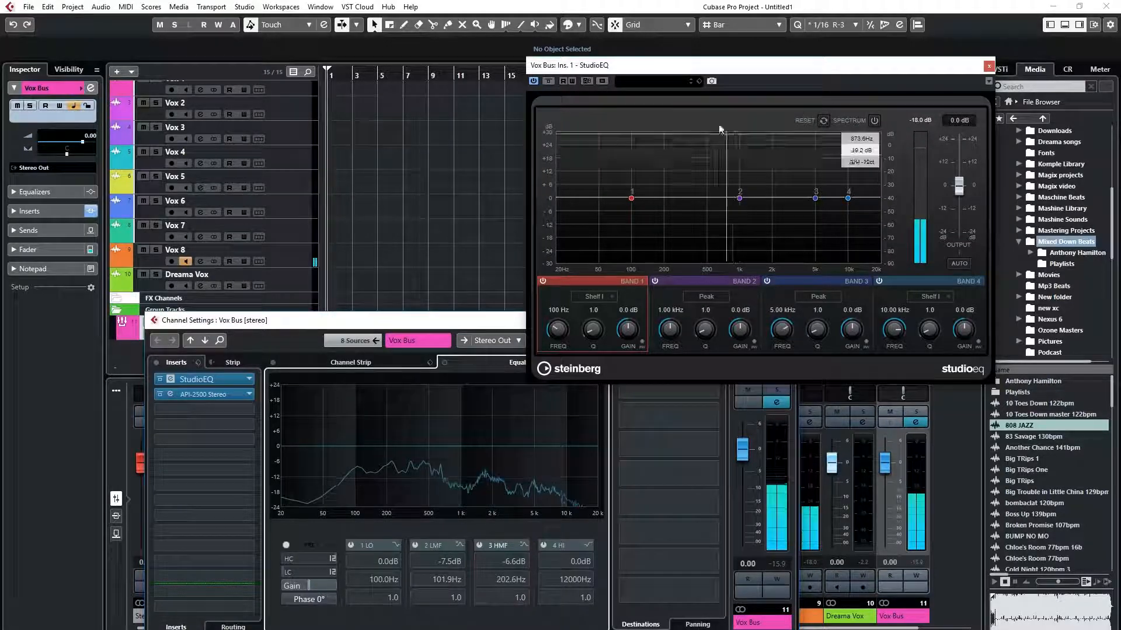
Load the Lead Vox Male preset in StudioEQ, set band 2 to about 243 Hz and -8.3 dB, and close the plug-in
click(699, 81)
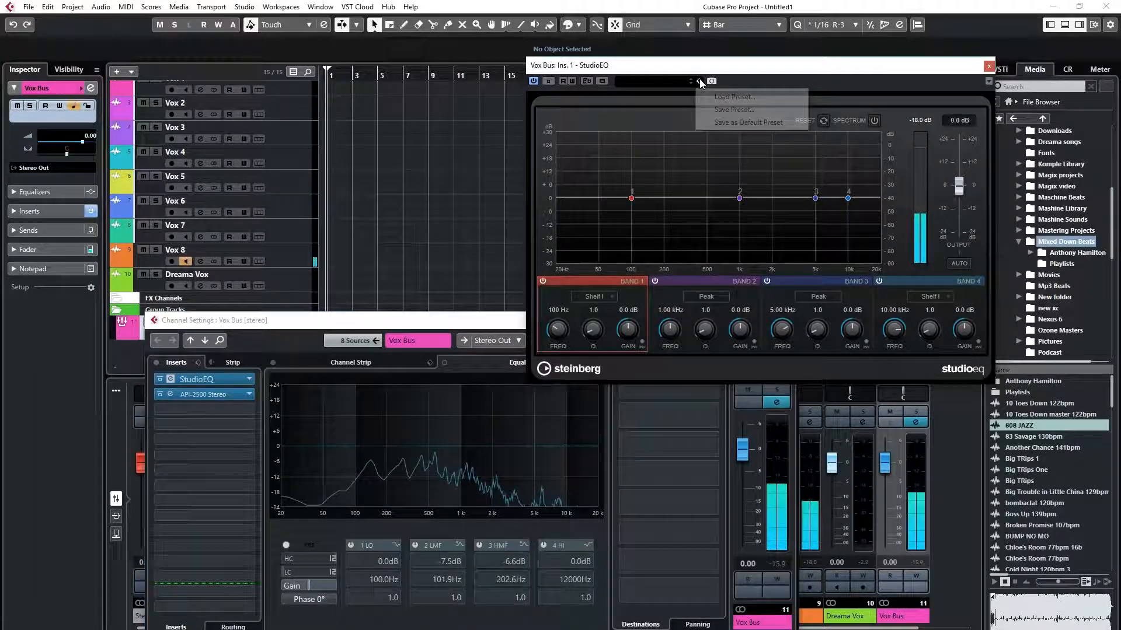
click(725, 98)
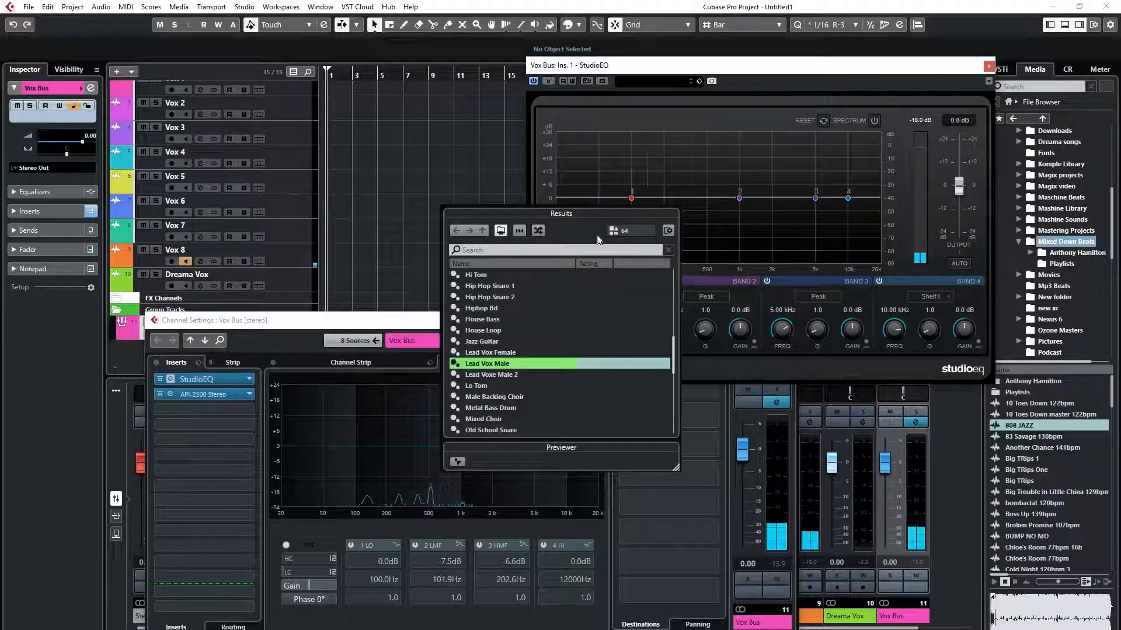
double_click(481, 363)
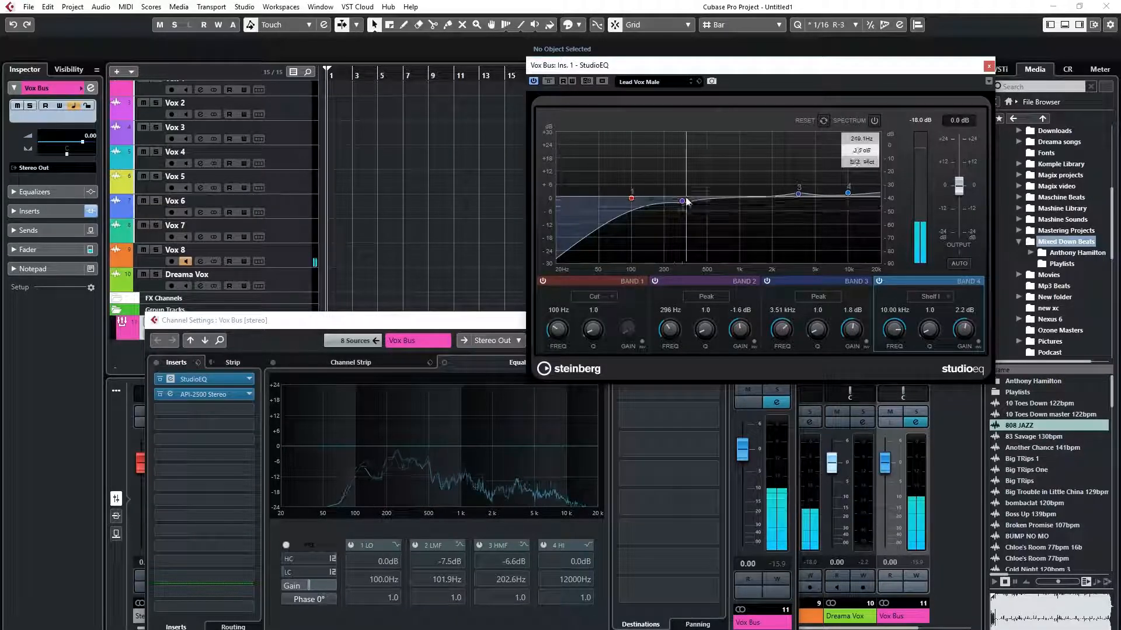
drag(682, 201, 674, 220)
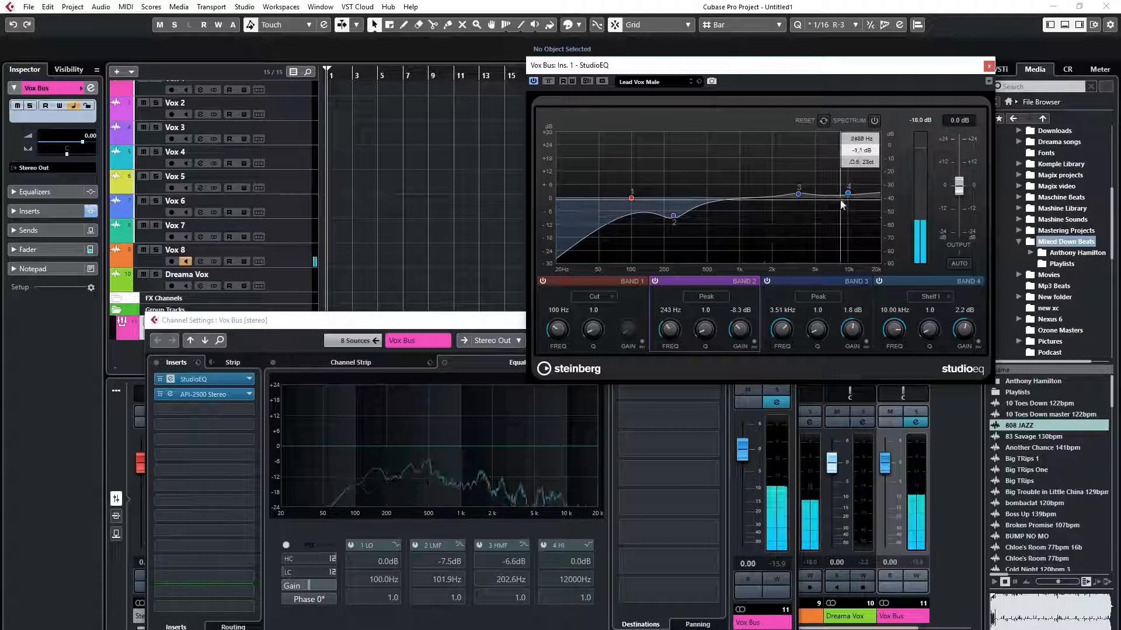
click(986, 67)
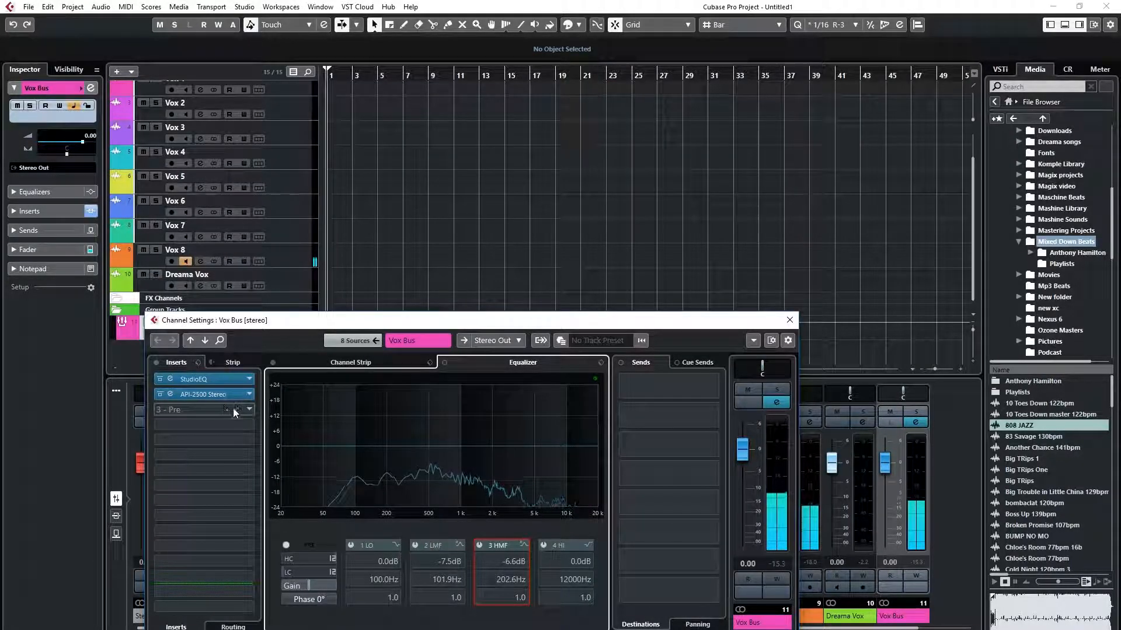
Replace API-2500 Stereo in the second Vox Bus insert slot with RVox Stereo from the Dynamics category, discarding the old plug-in's changes
click(251, 394)
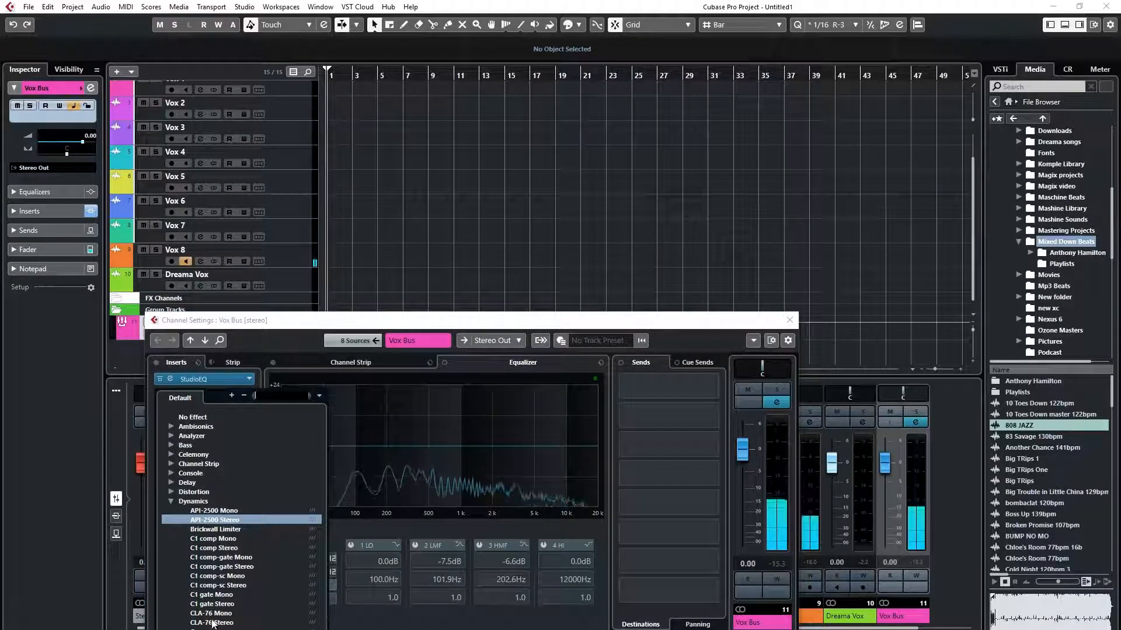
scroll(214, 626, down, 4)
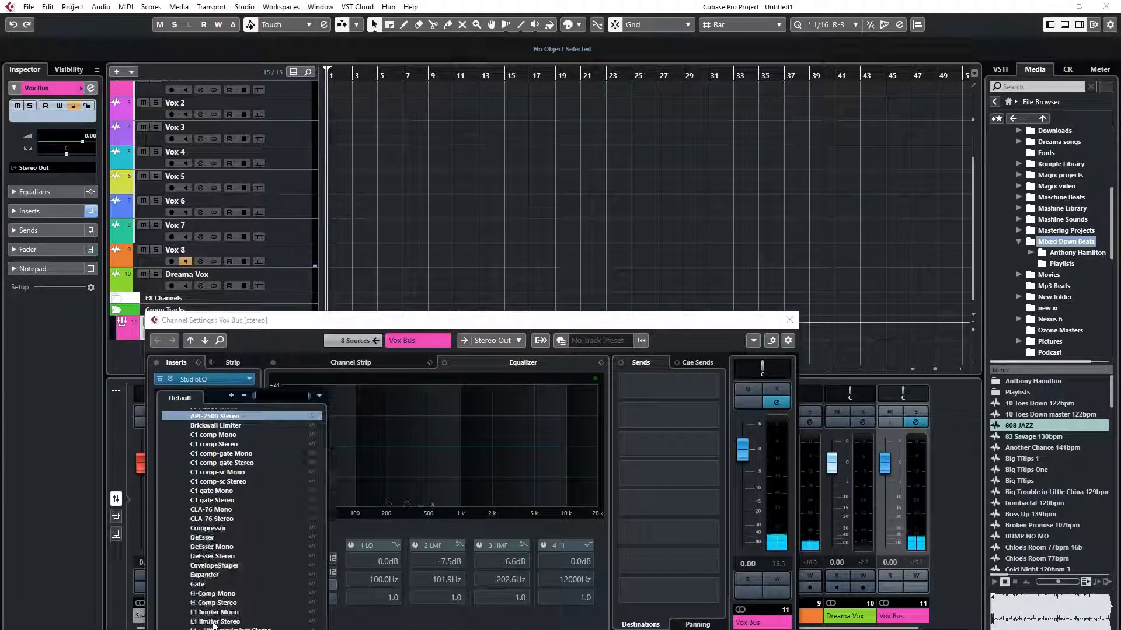
scroll(214, 625, down, 2)
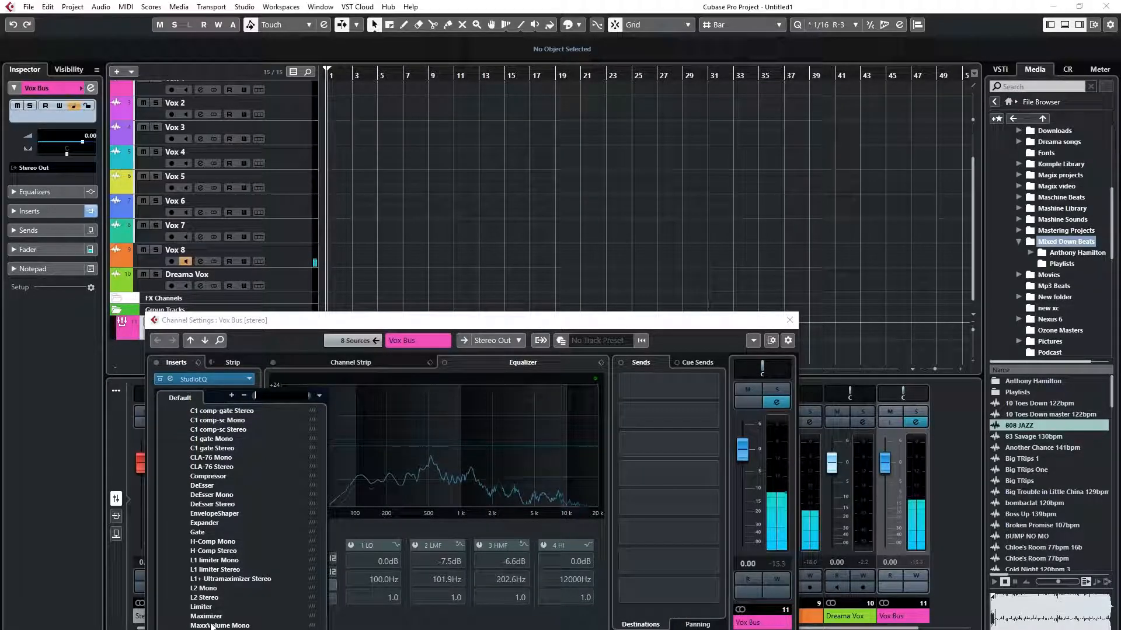
scroll(211, 626, down, 2)
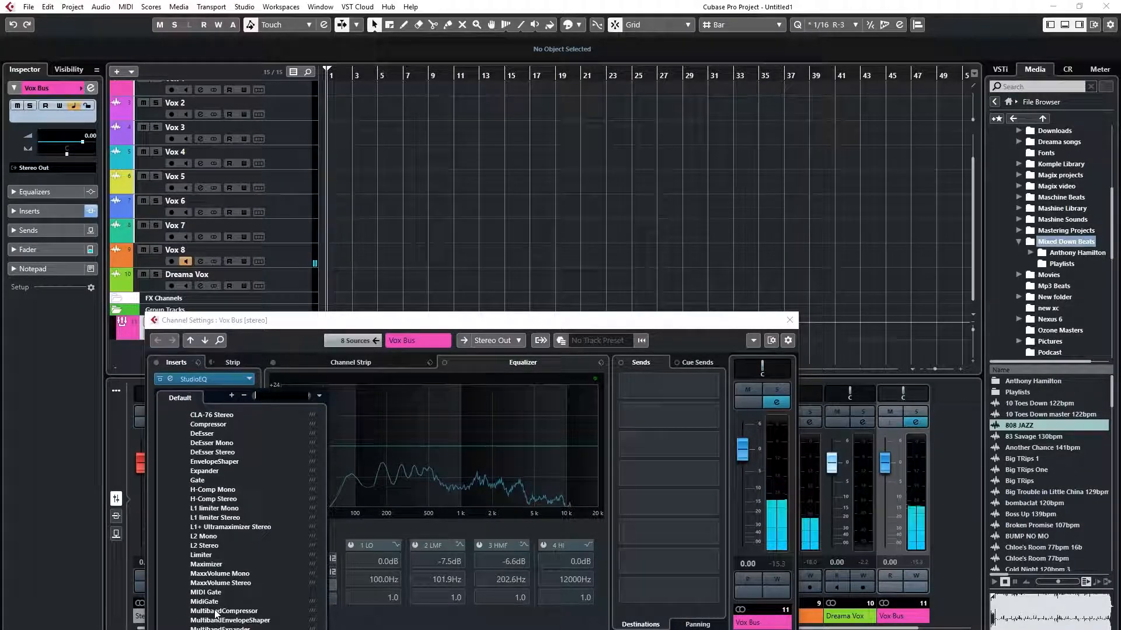
scroll(215, 618, down, 2)
scroll(212, 611, down, 2)
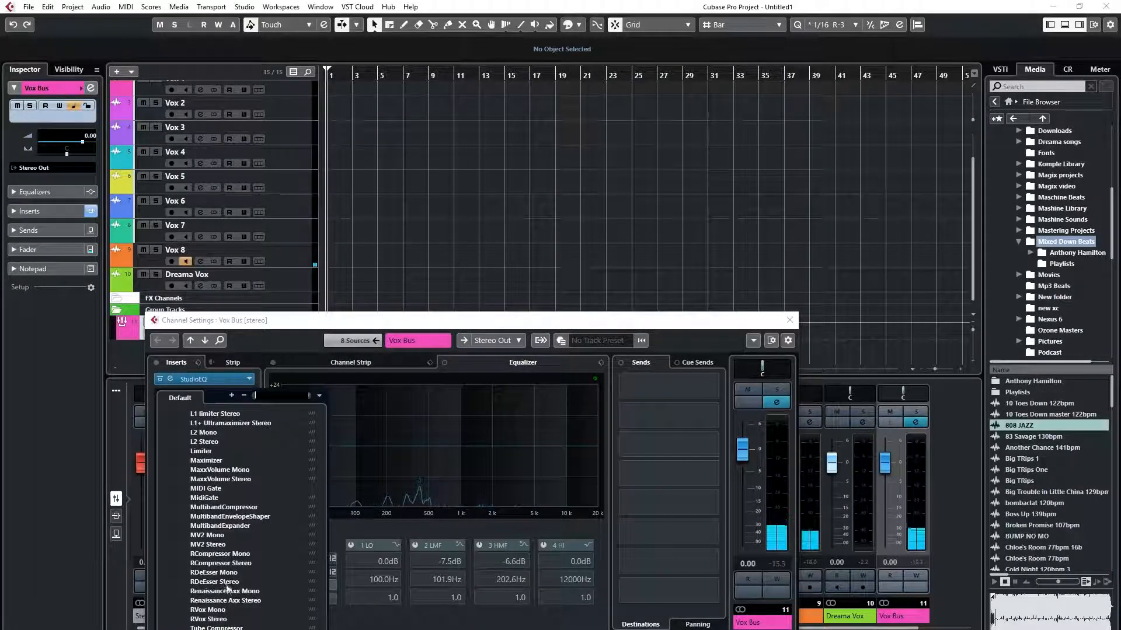
click(210, 619)
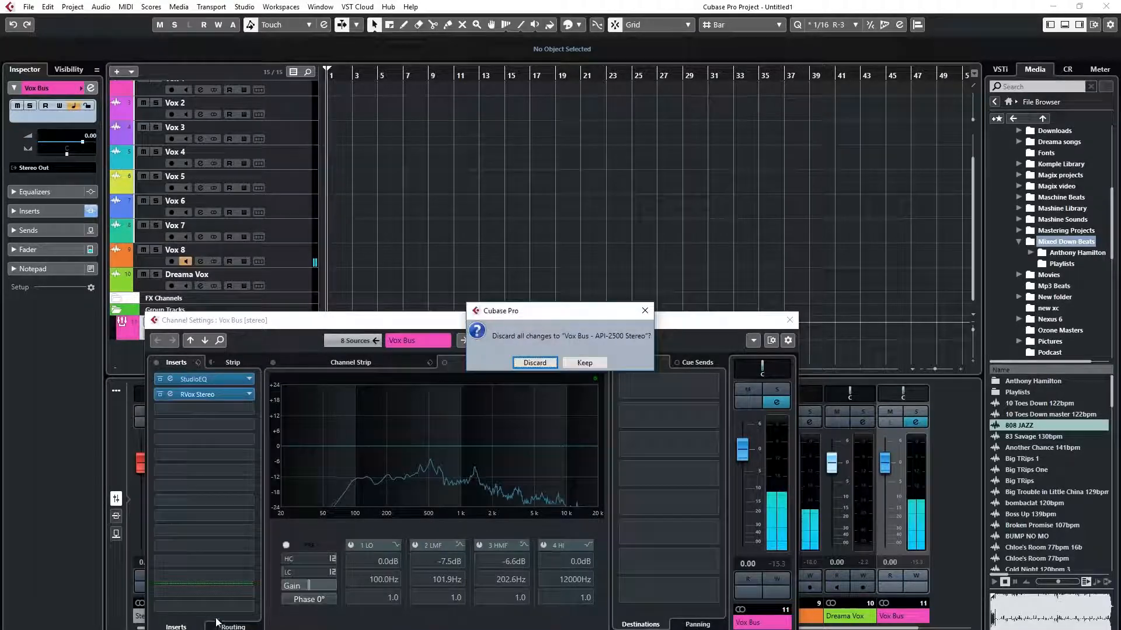
click(537, 364)
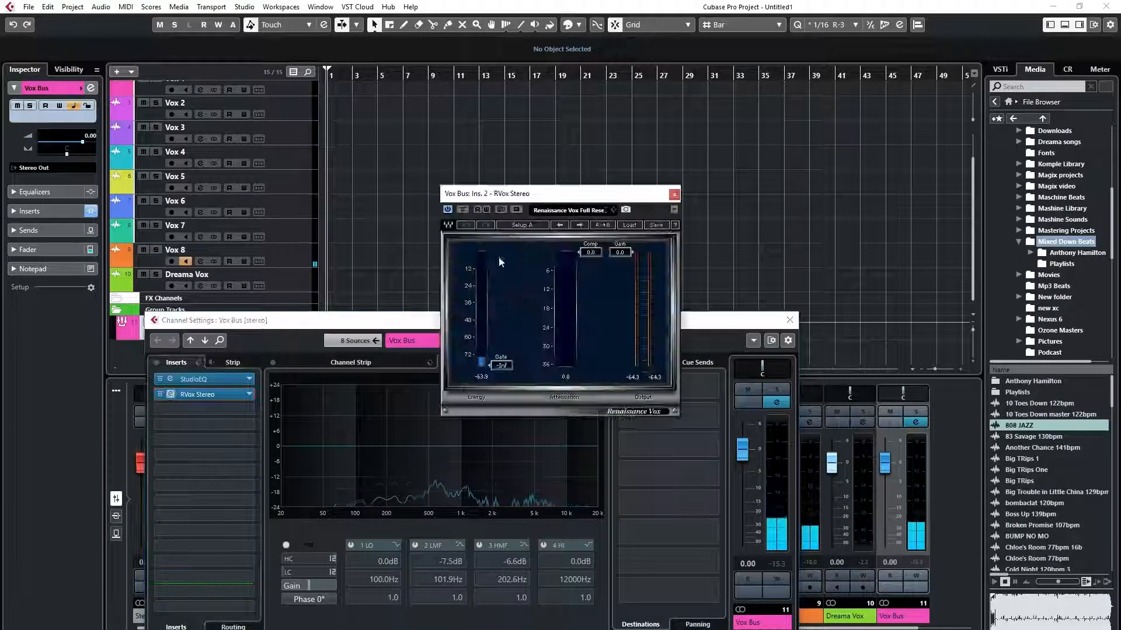
Set RVox compression to -15.2 and its gate to -71.0, and close the plug-in
drag(582, 258, 593, 304)
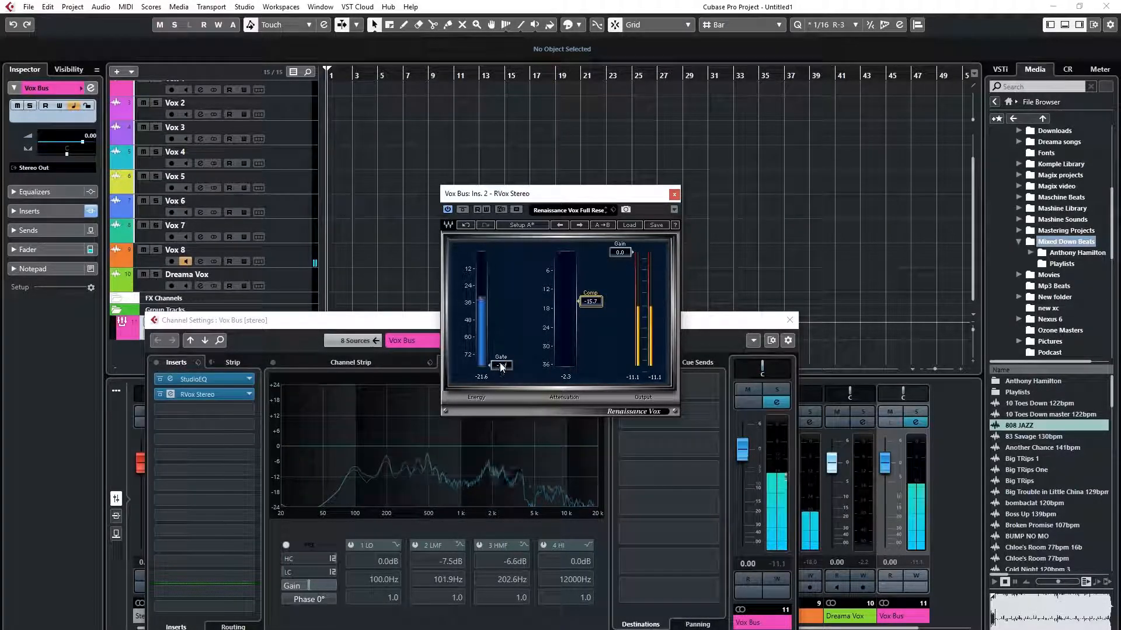
drag(586, 302, 587, 301)
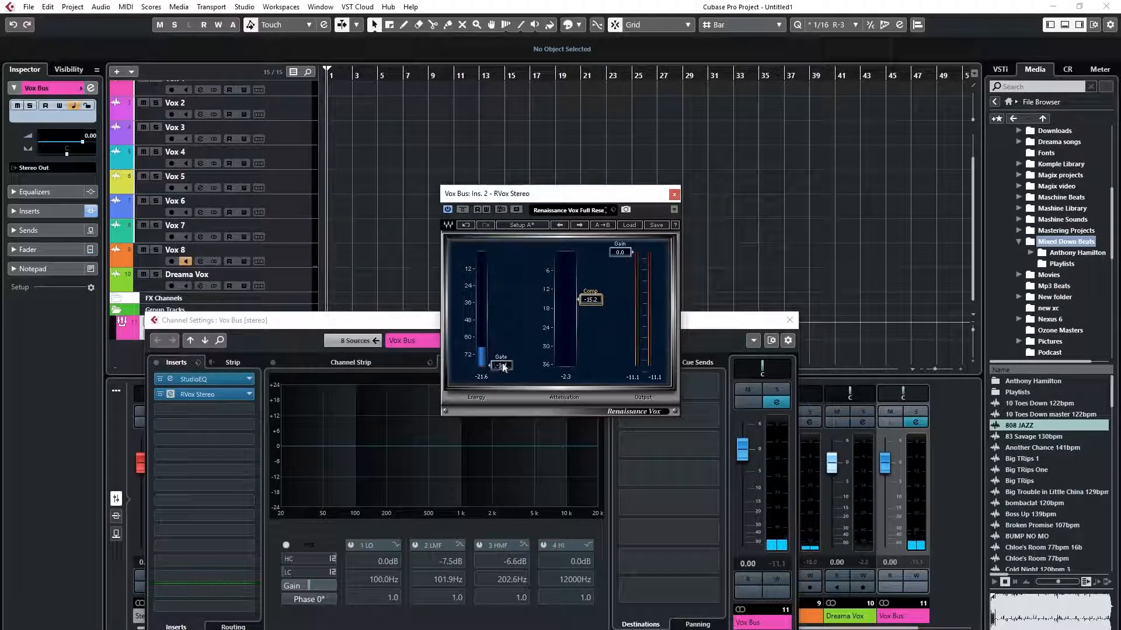
drag(503, 367, 504, 354)
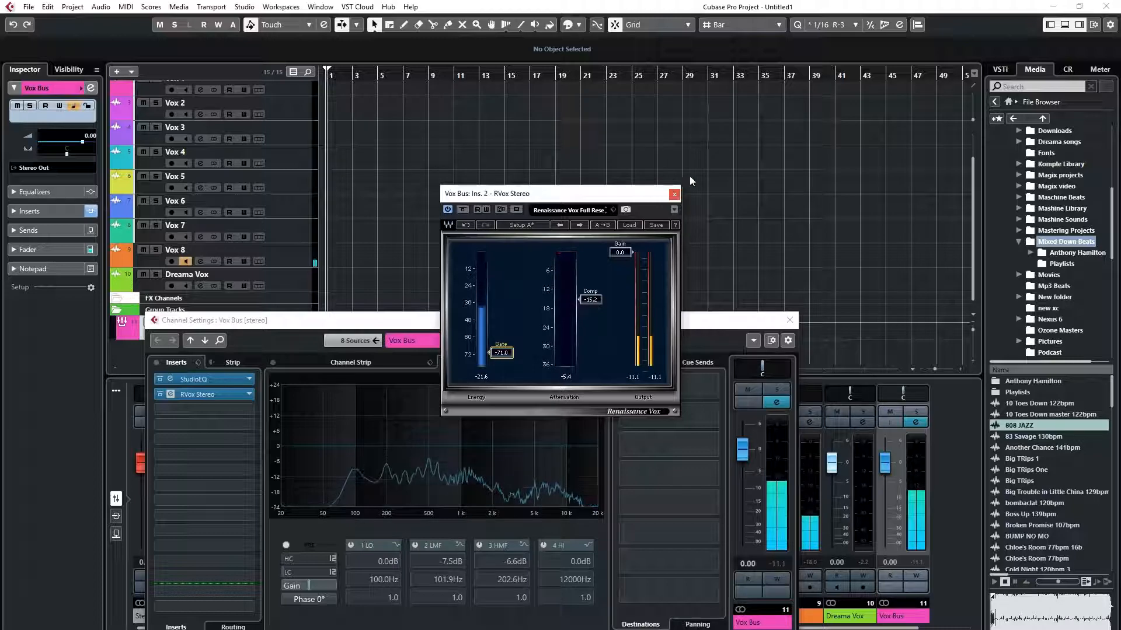
click(674, 194)
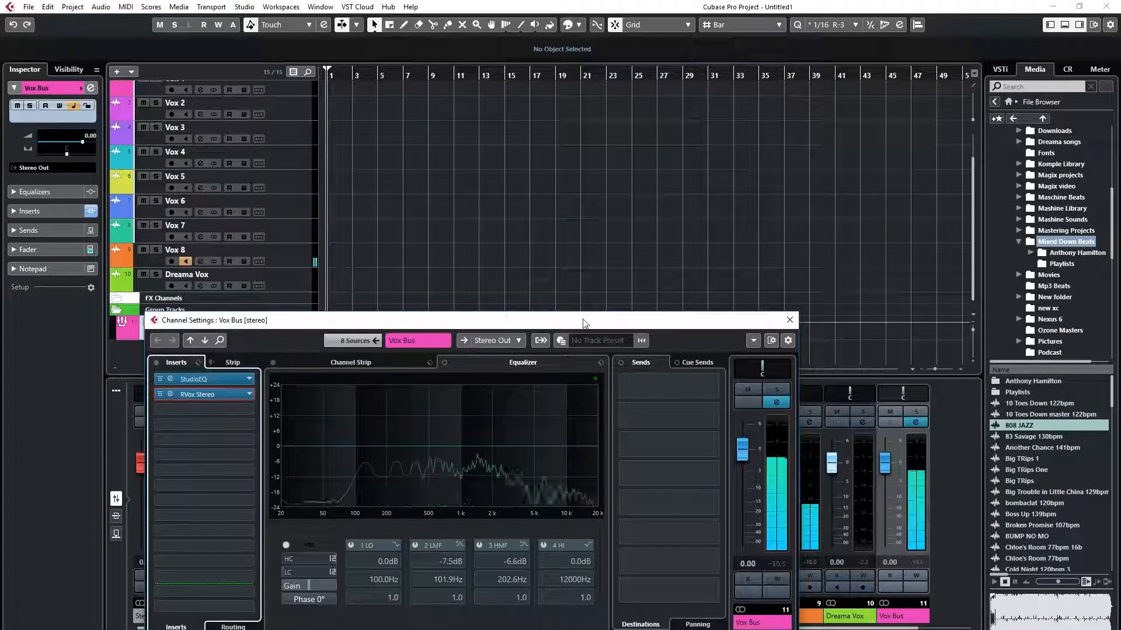
Enable the low-cut filter on the Vox Bus channel at about 138.7 Hz with a slope of 48 dB per octave
drag(584, 323, 792, 160)
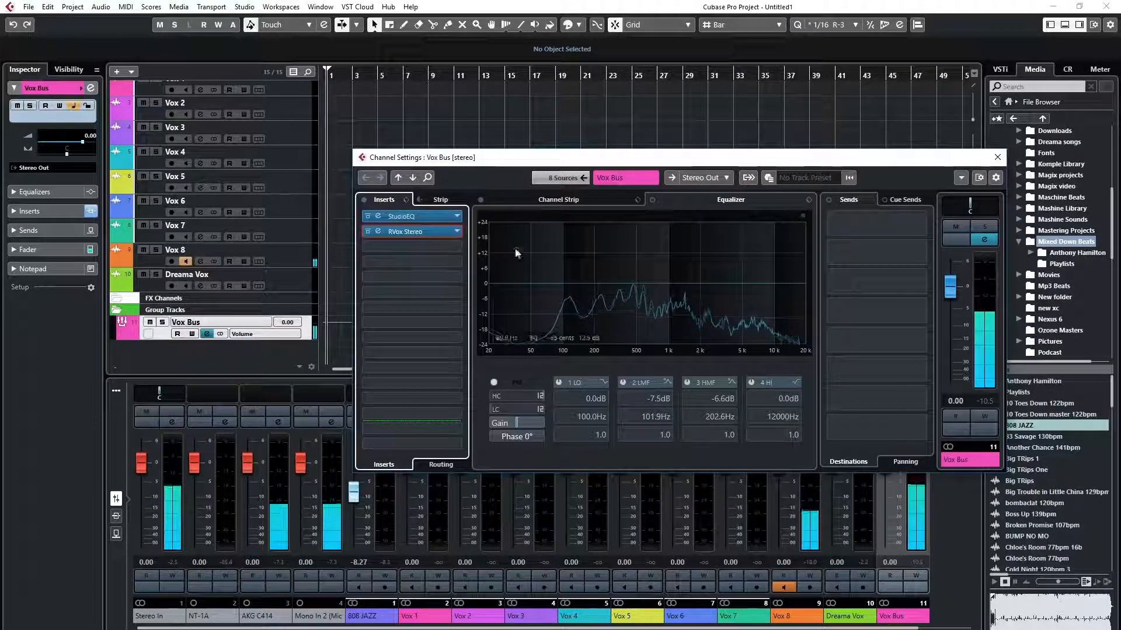
click(497, 409)
drag(517, 409, 529, 402)
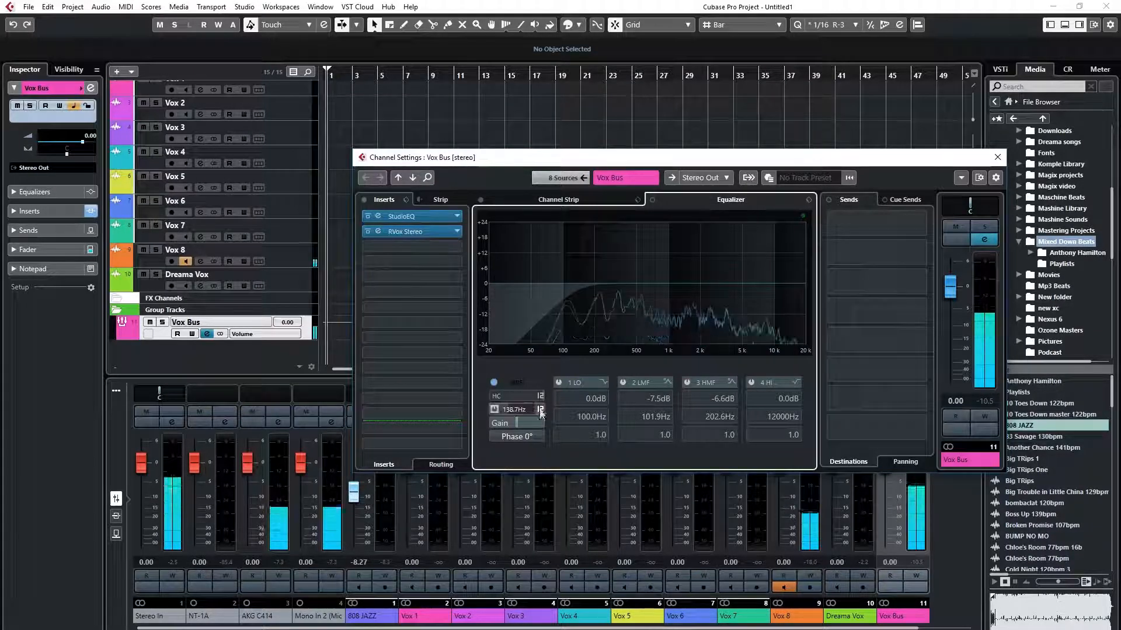
click(539, 409)
click(578, 472)
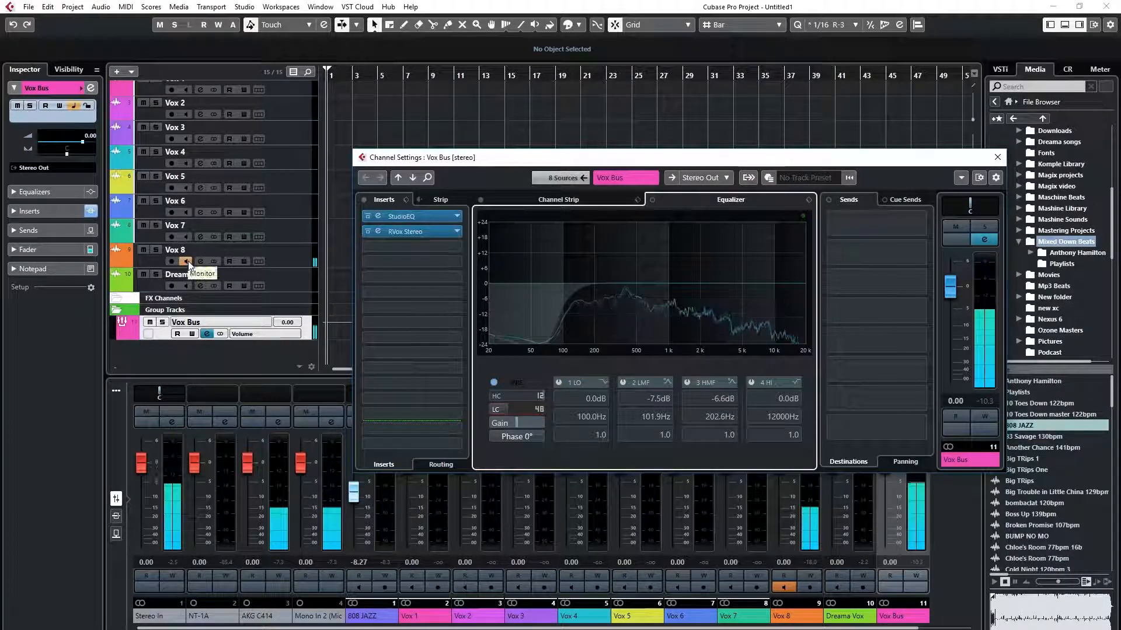
Select the Vox 1 track and switch input monitoring from Vox 8 to the Dreama Vox track
scroll(214, 215, up, 2)
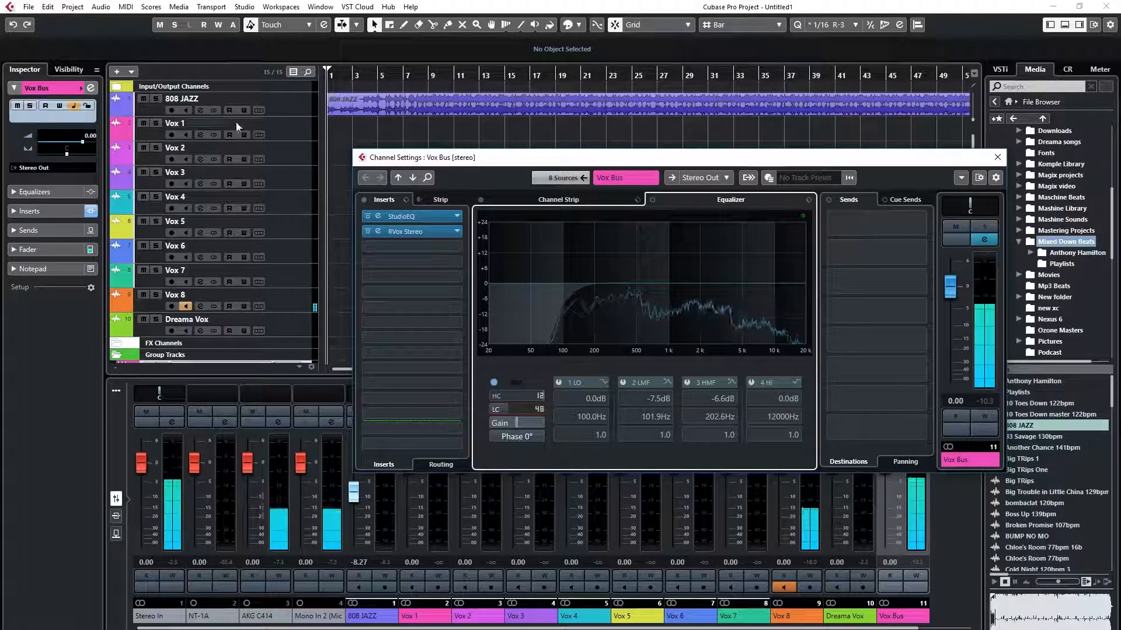
click(237, 127)
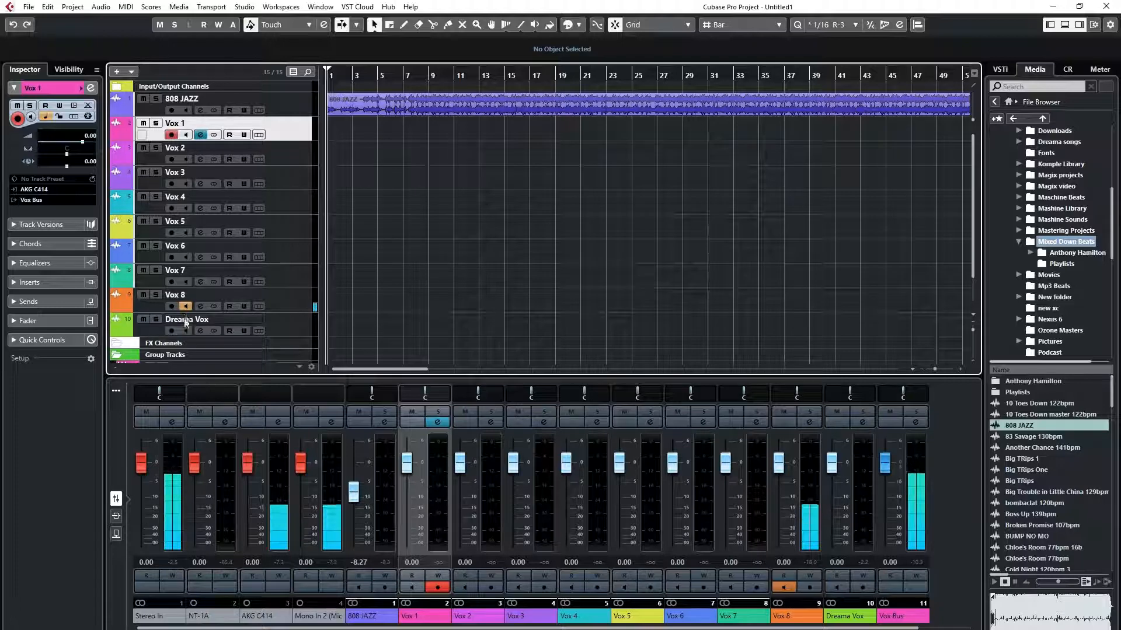
scroll(184, 306, down, 2)
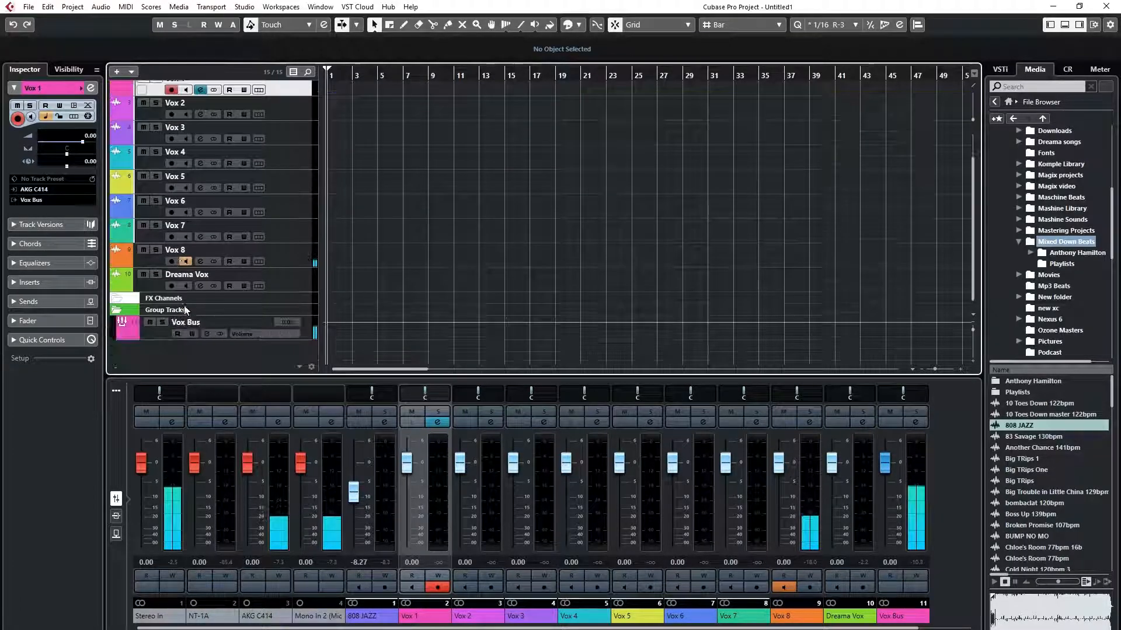
click(187, 286)
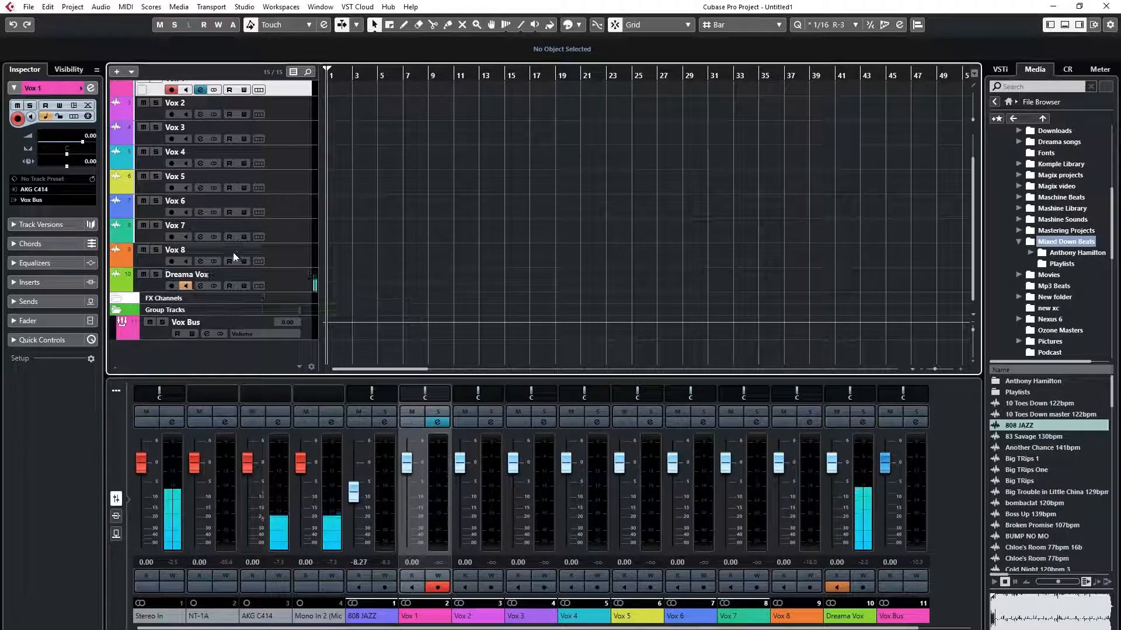
Select the Vox 2 through Vox 7 tracks one after another to review their record readiness and routing
scroll(236, 249, up, 2)
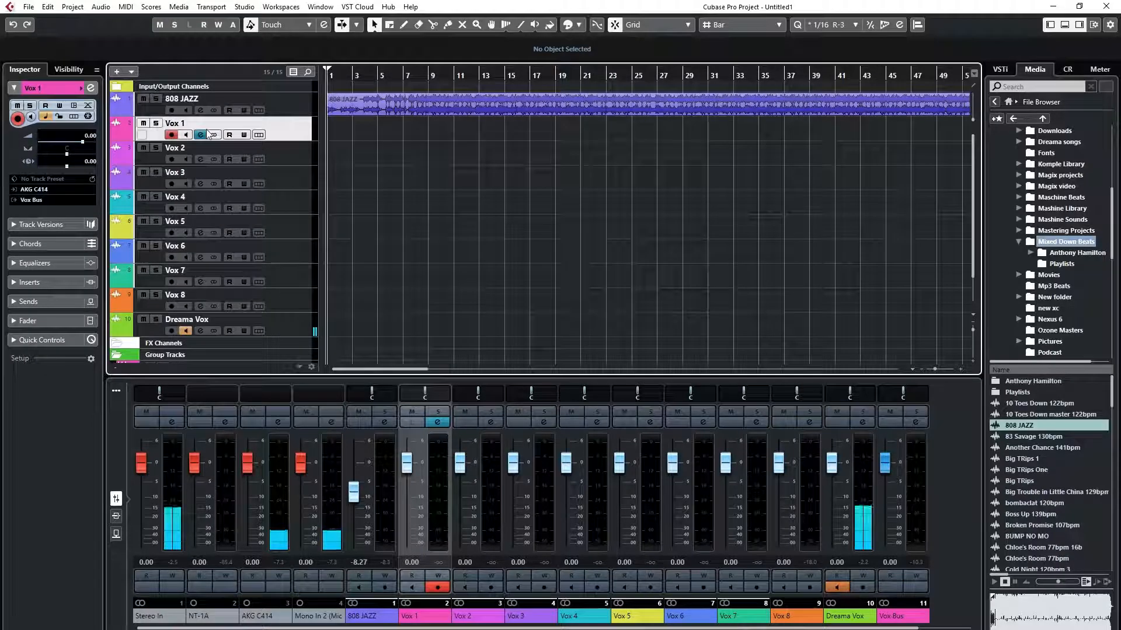
click(274, 154)
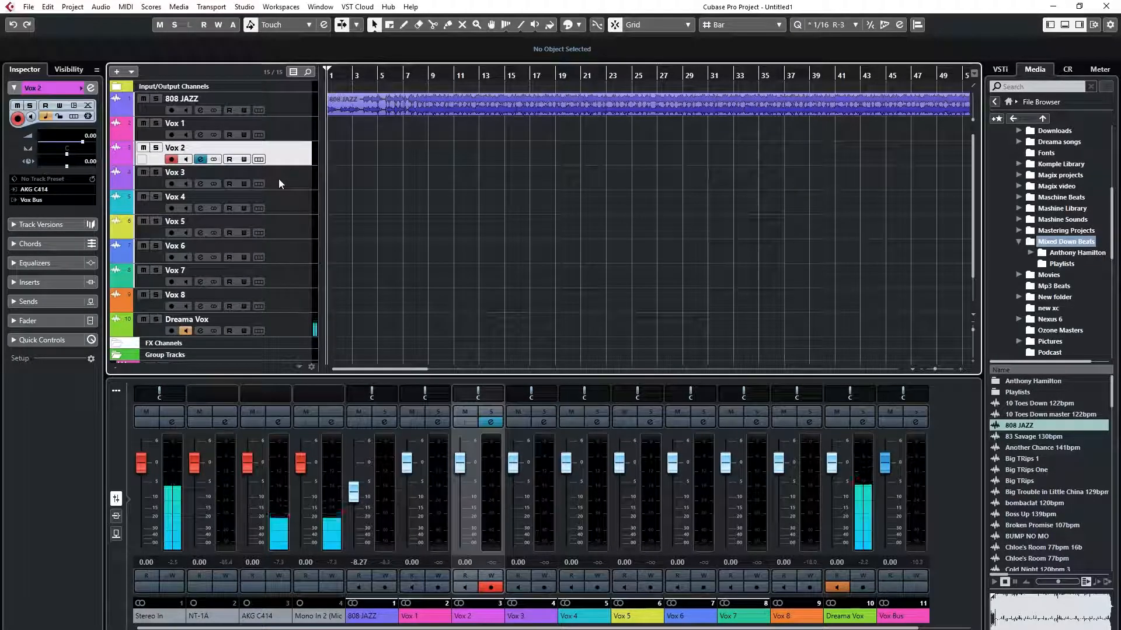
click(278, 178)
click(277, 199)
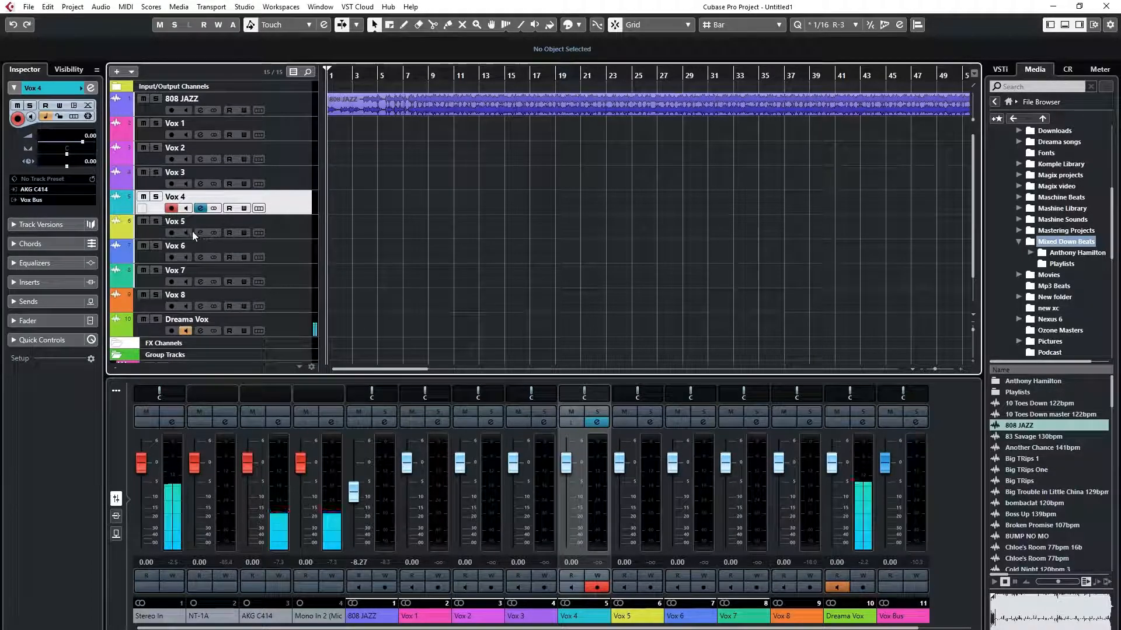
click(279, 226)
click(286, 251)
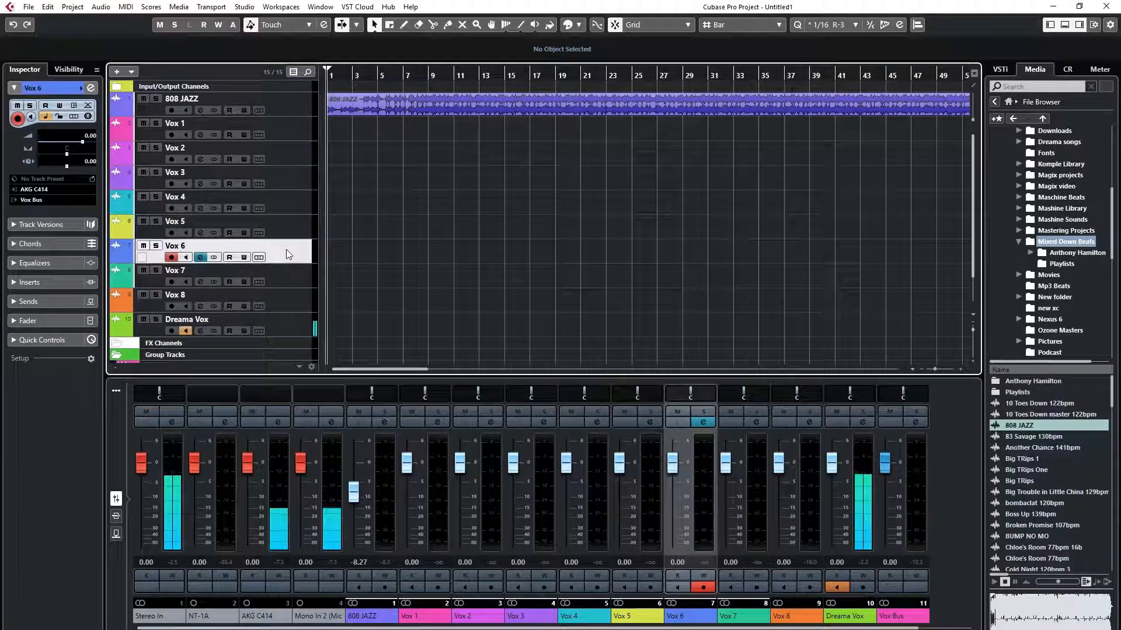
click(287, 280)
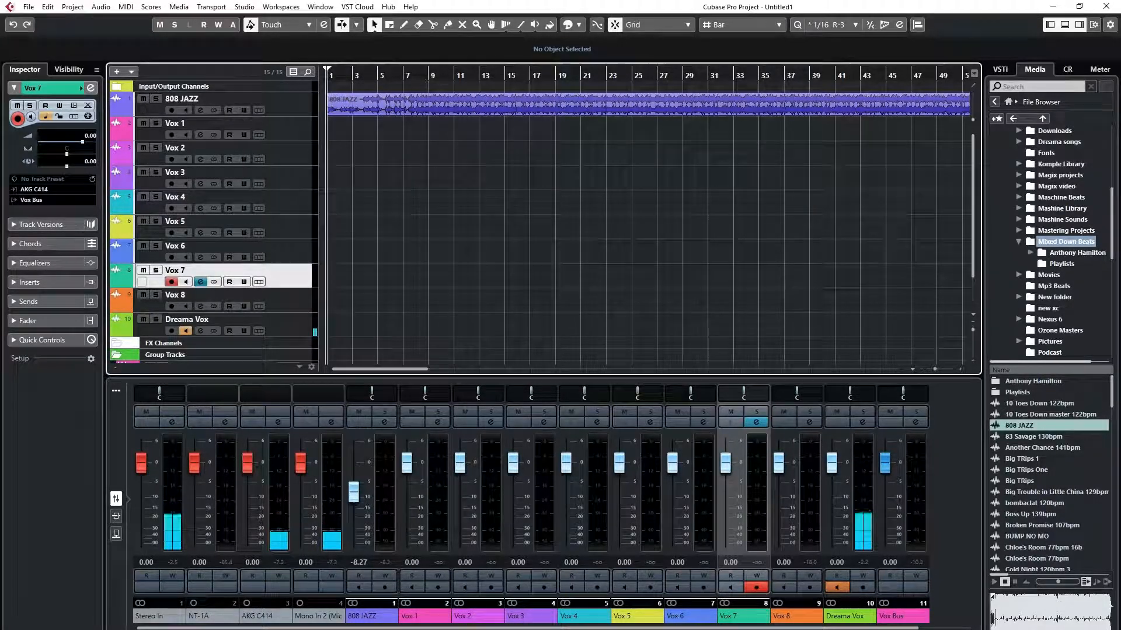
key(alt+Tab)
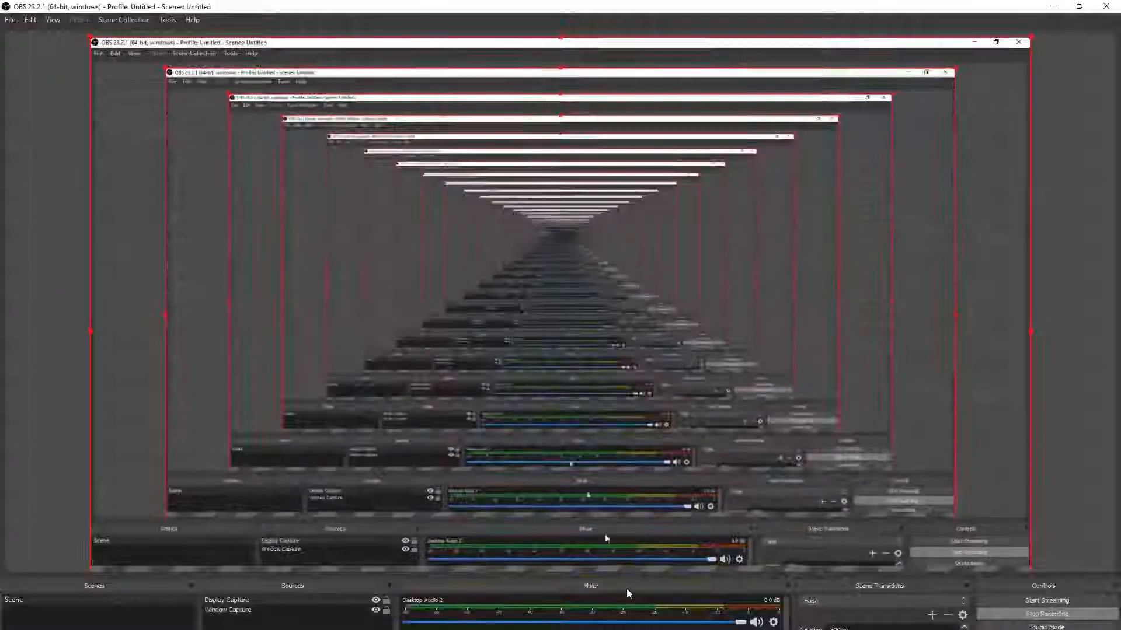